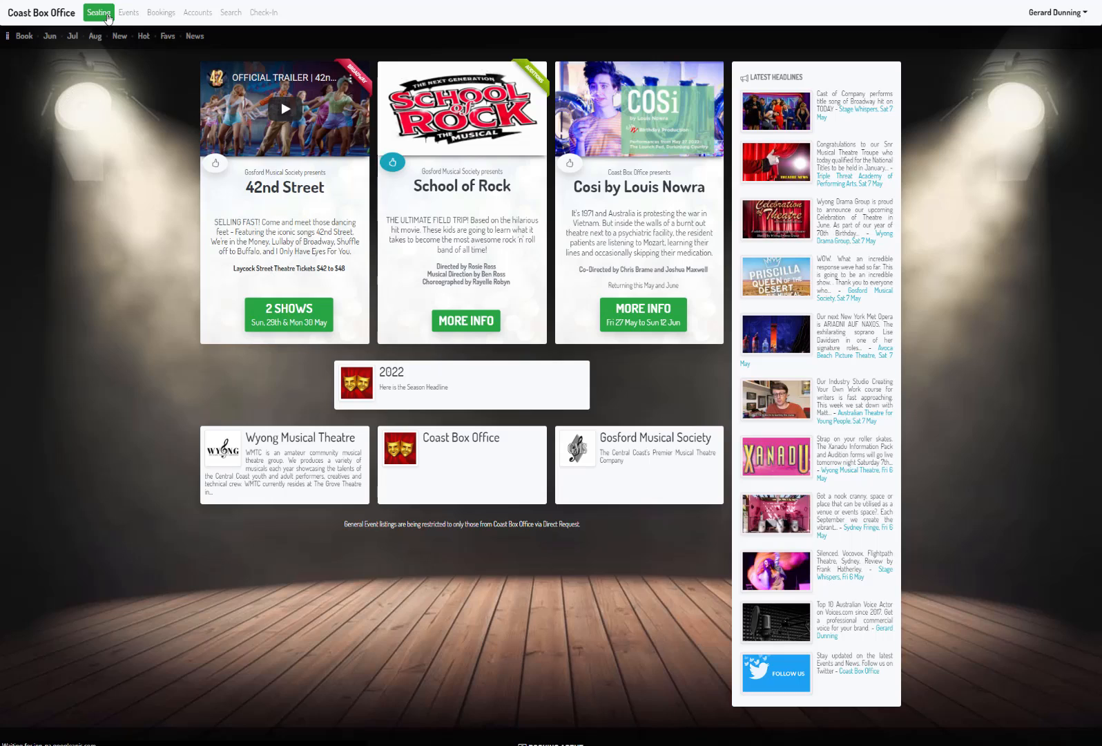
# Step: Open a blank seating plan form for Laycock Street Theatre and examine its normal and sold-out capacity settings
pyautogui.click(108, 15)
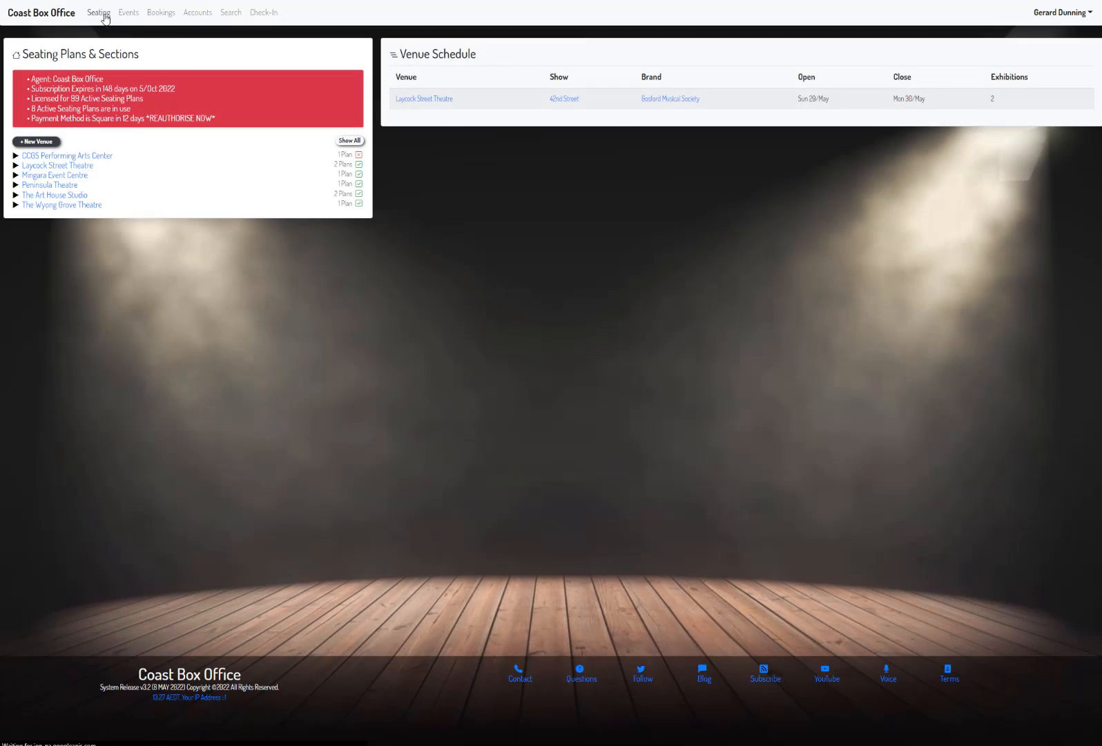
pyautogui.click(34, 166)
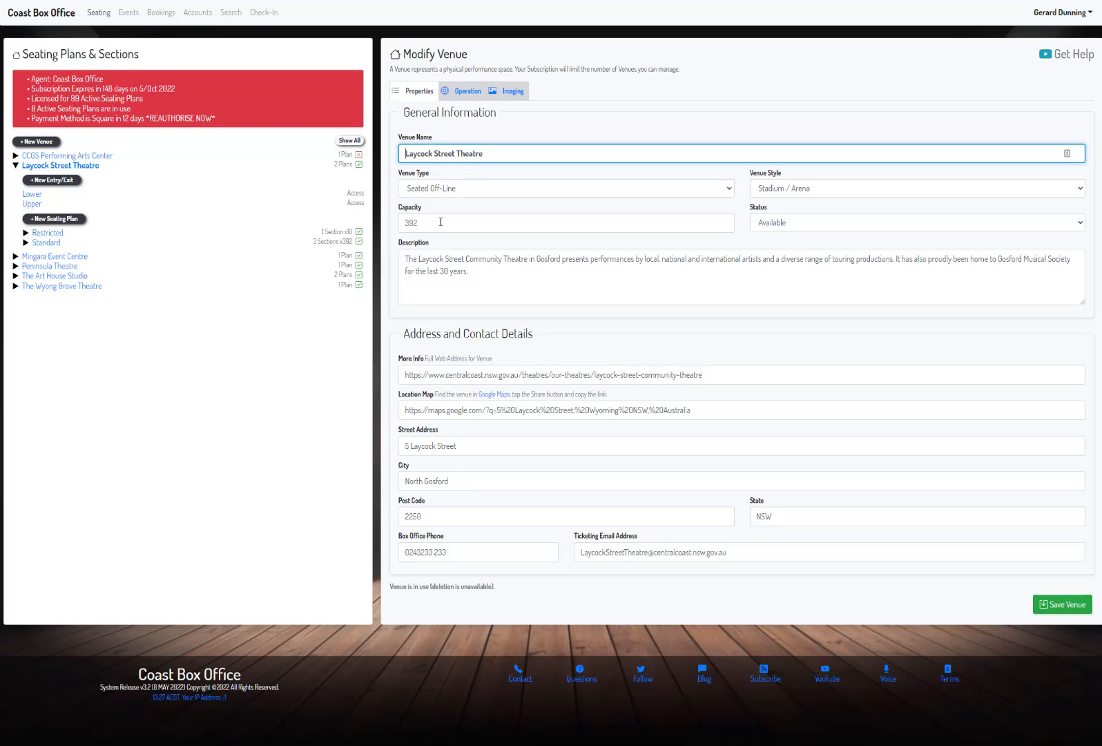
pyautogui.click(61, 220)
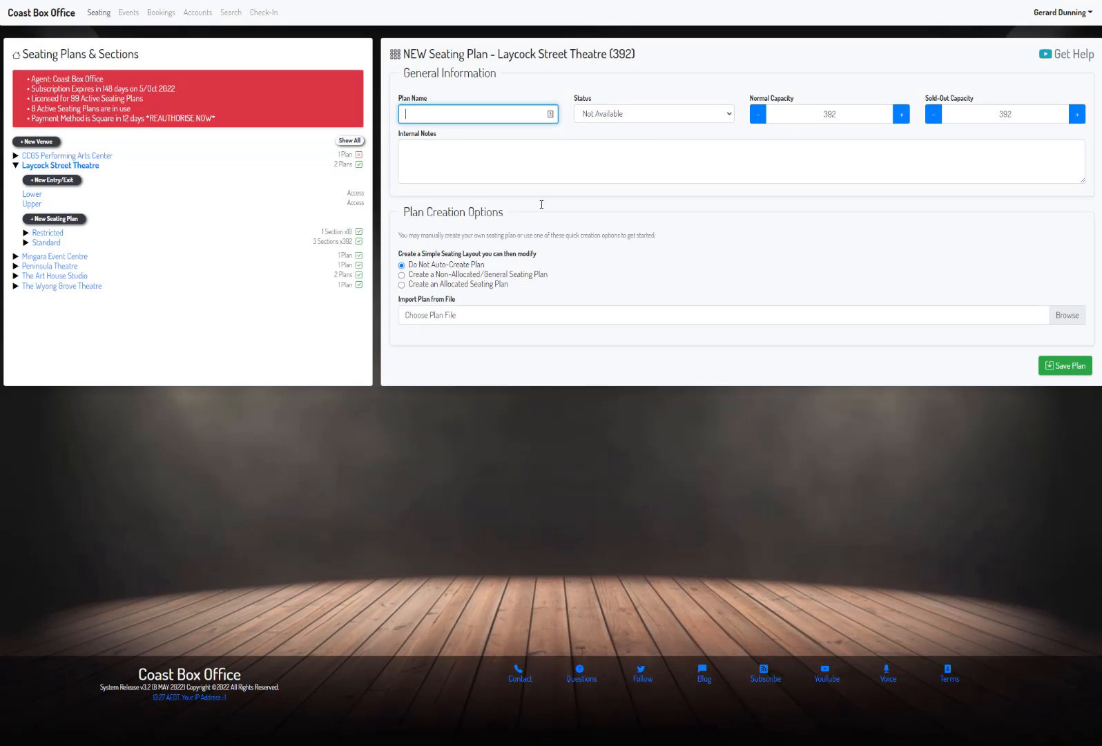
pyautogui.click(859, 112)
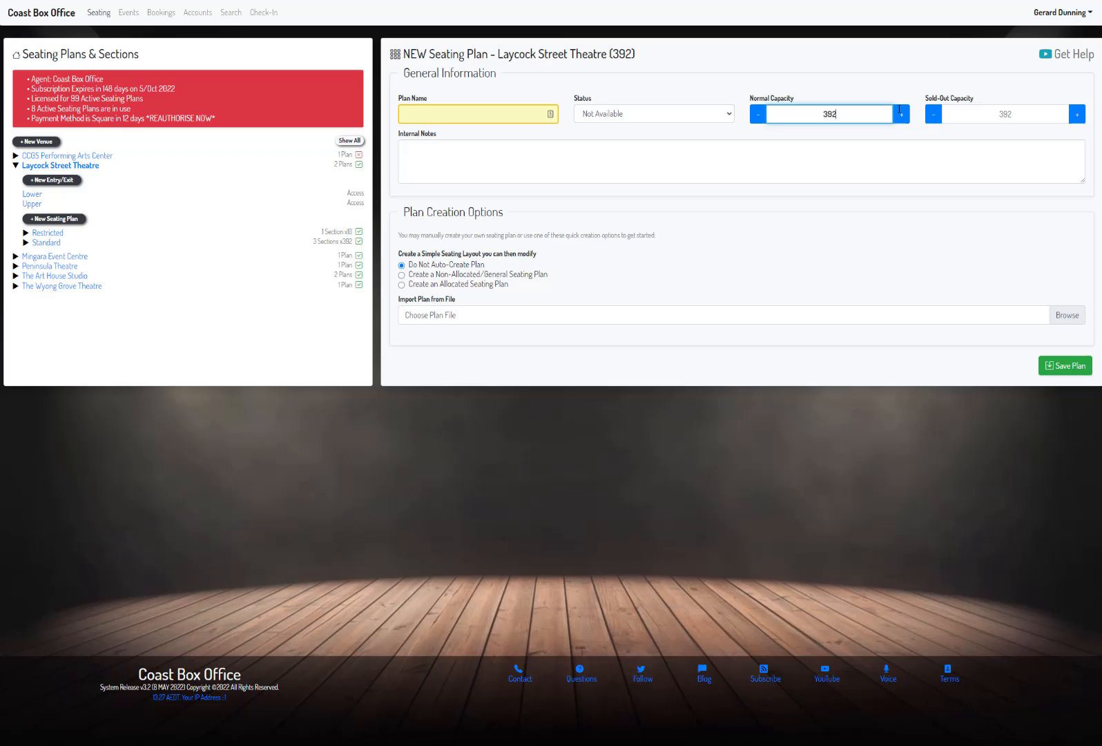
pyautogui.click(1024, 110)
pyautogui.click(861, 115)
pyautogui.click(1021, 111)
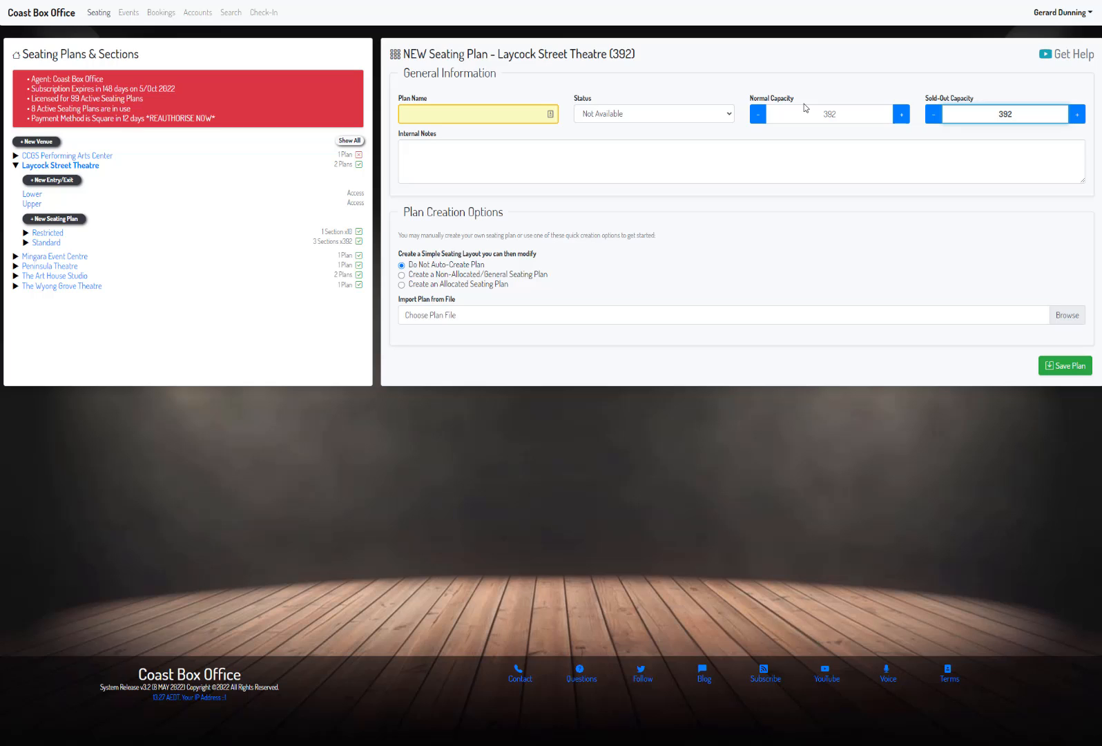
# Step: Examine the Standard seating plan of Laycock Street Theatre, including the rows and settings of its Lower and Upper sections
pyautogui.click(52, 243)
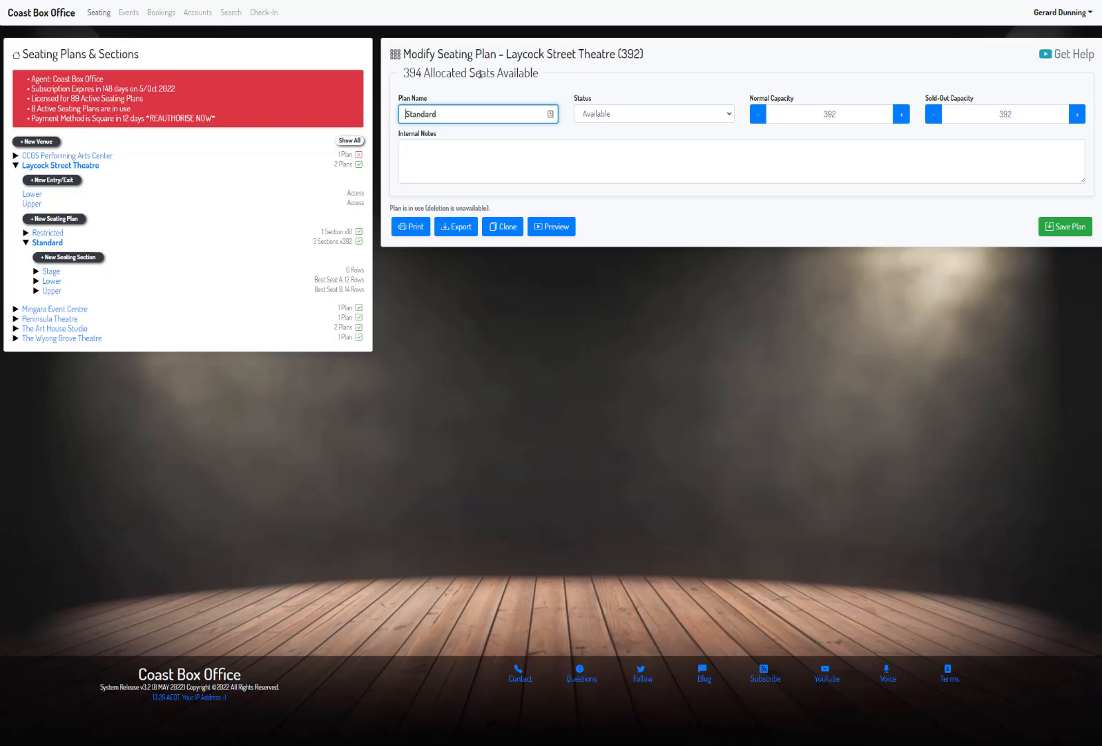
pyautogui.click(52, 282)
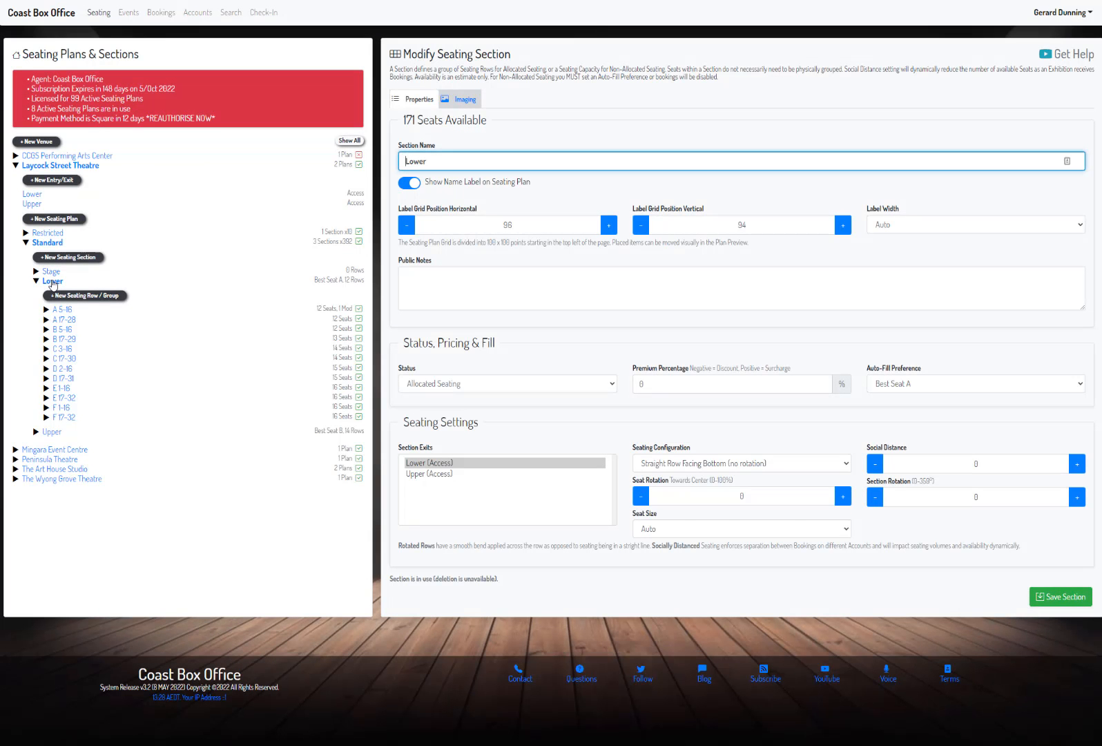
pyautogui.click(52, 433)
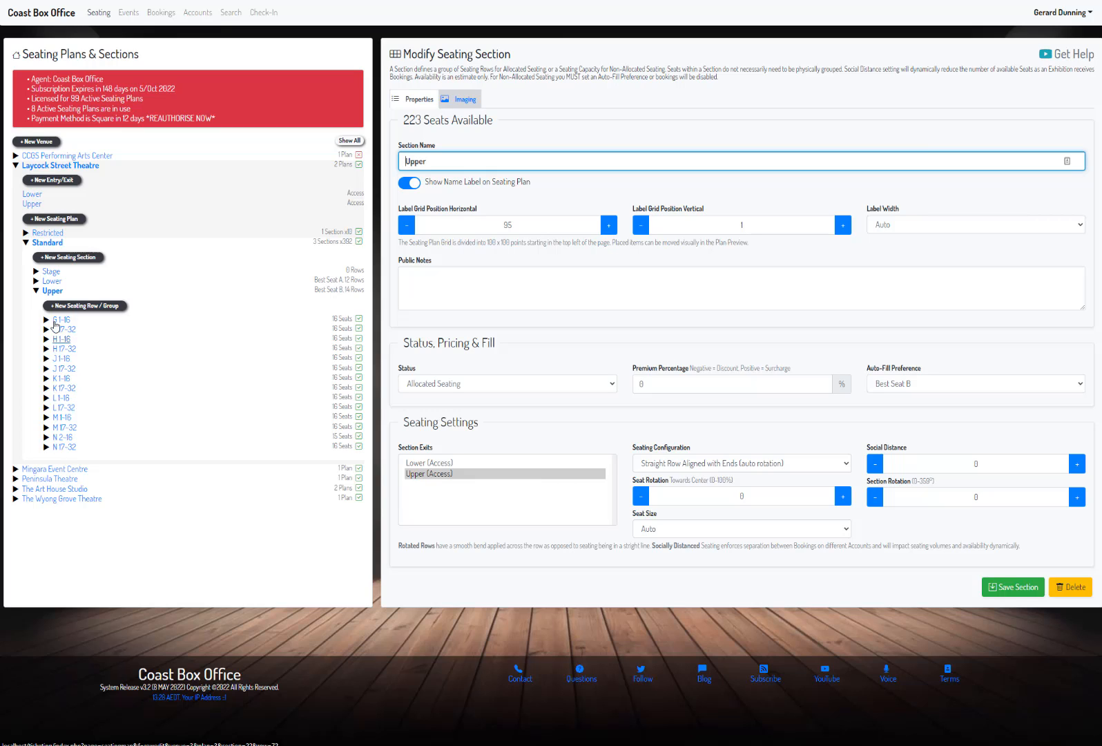
pyautogui.click(37, 290)
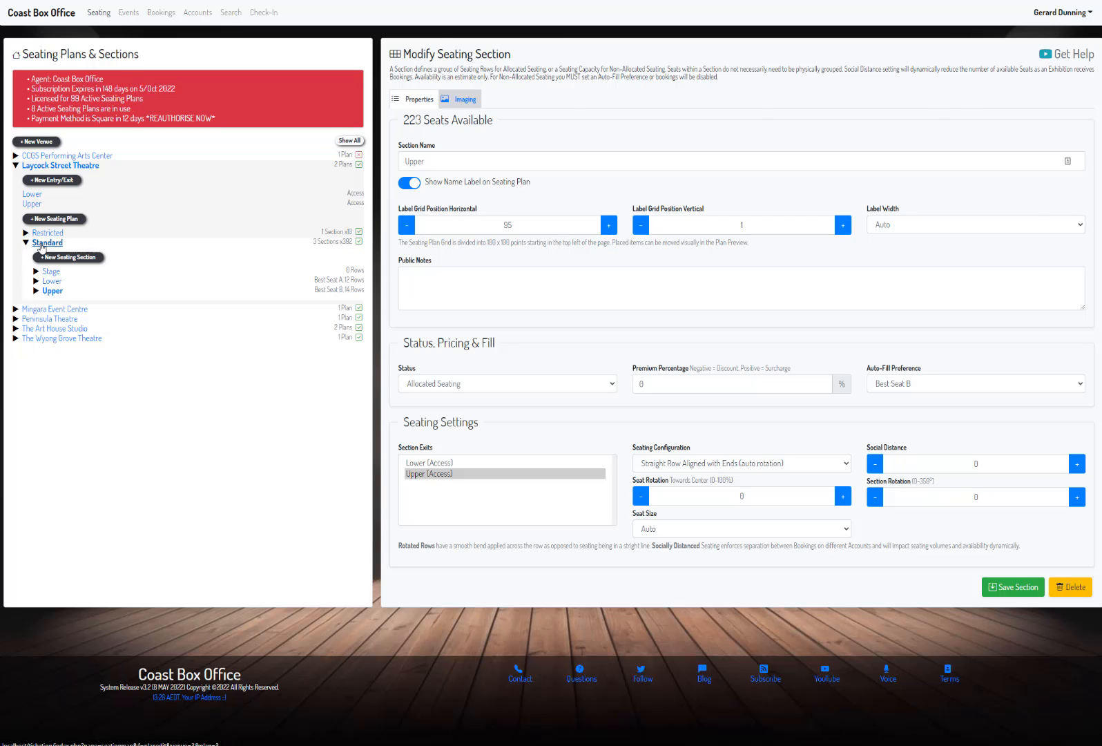
# Step: Preview the Standard seating plan's full seat layout, then close the preview
pyautogui.click(41, 245)
pyautogui.click(554, 226)
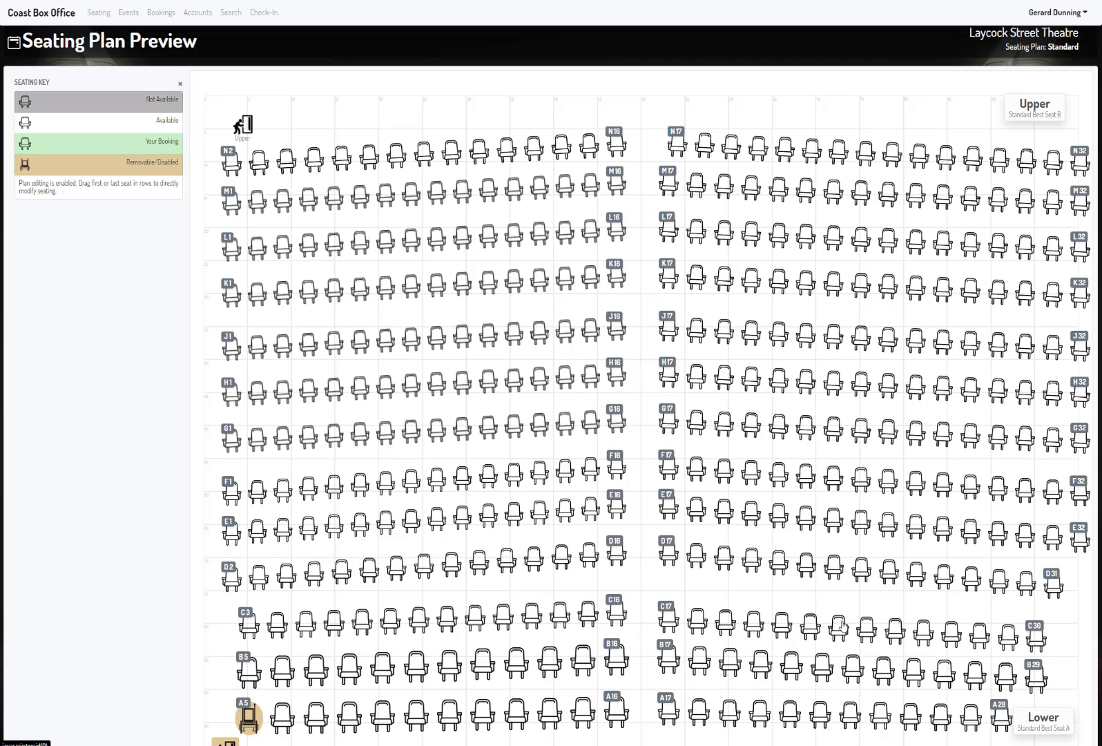
pyautogui.scroll(-2, 843, 625)
pyautogui.scroll(2, 843, 624)
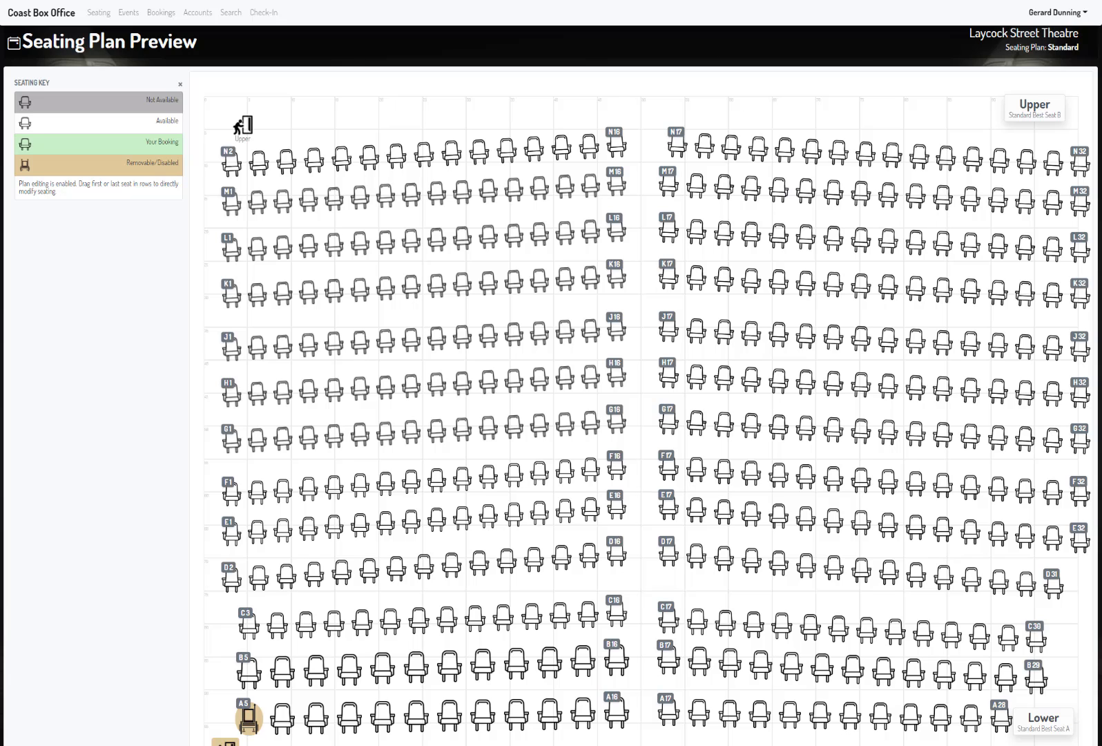
pyautogui.hotkey('ctrl', 'w')
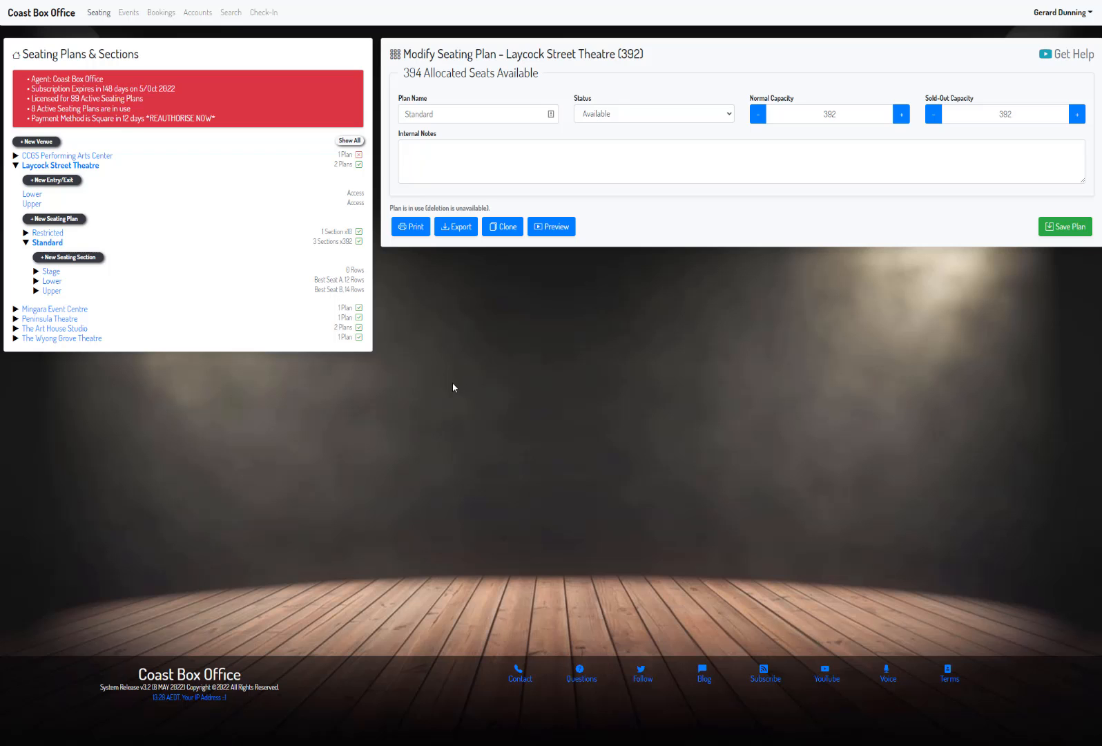
# Step: Create and save a non-allocated seating plan named General for Laycock Street Theatre, with normal capacity 100 and sold-out capacity 80
pyautogui.click(27, 242)
pyautogui.click(48, 220)
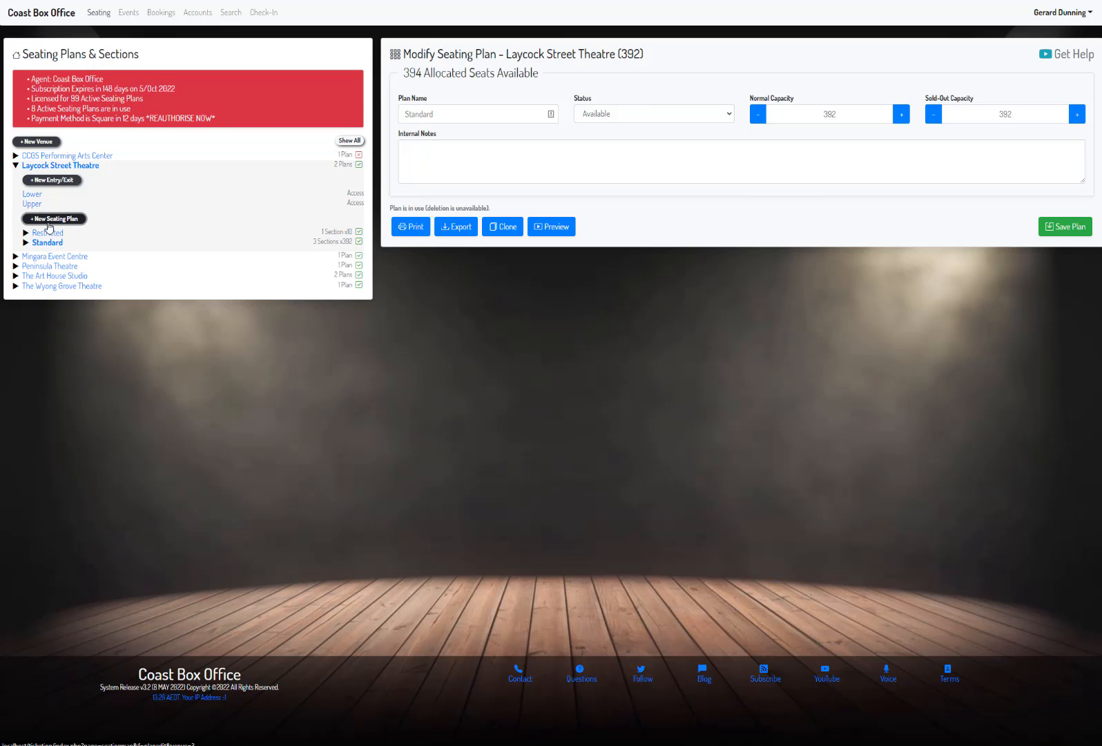
pyautogui.write('General')
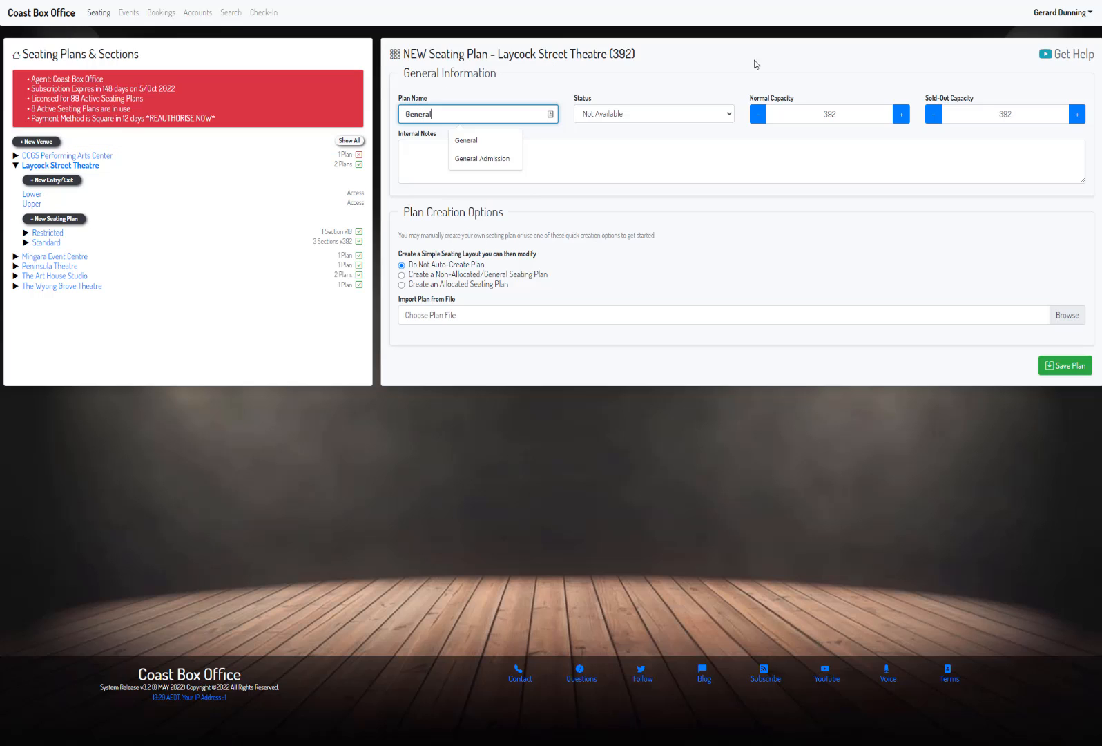
pyautogui.click(864, 115)
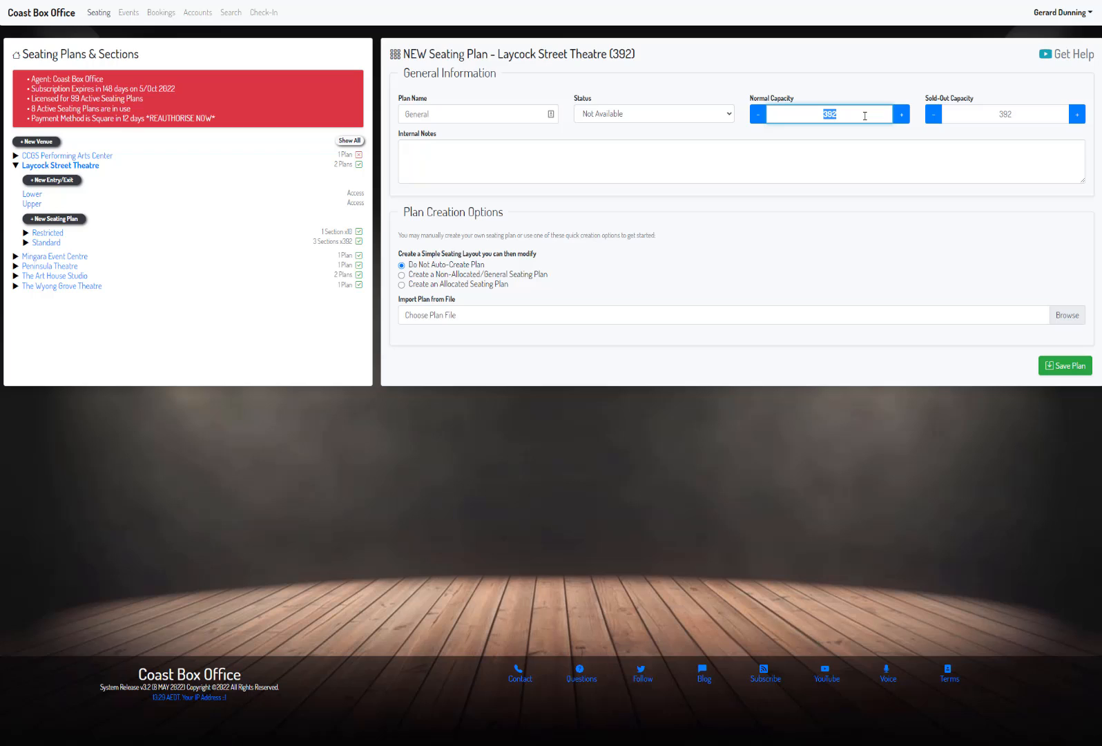
pyautogui.write('100')
pyautogui.click(1026, 109)
pyautogui.write('80')
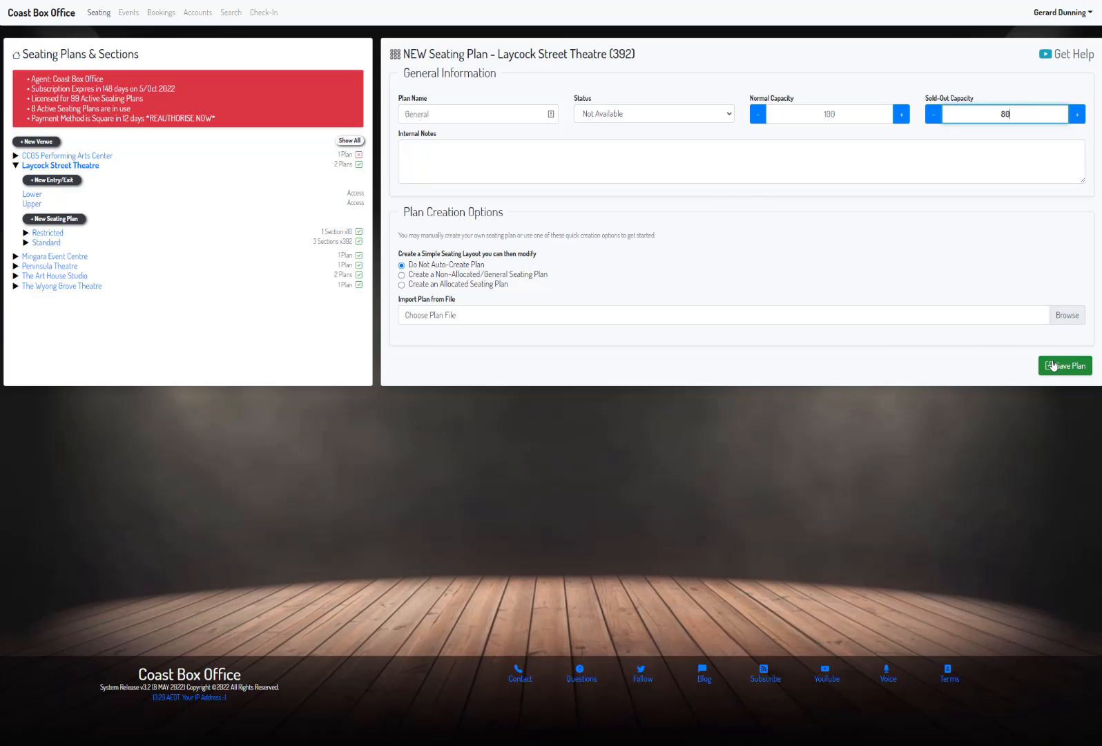
pyautogui.click(408, 277)
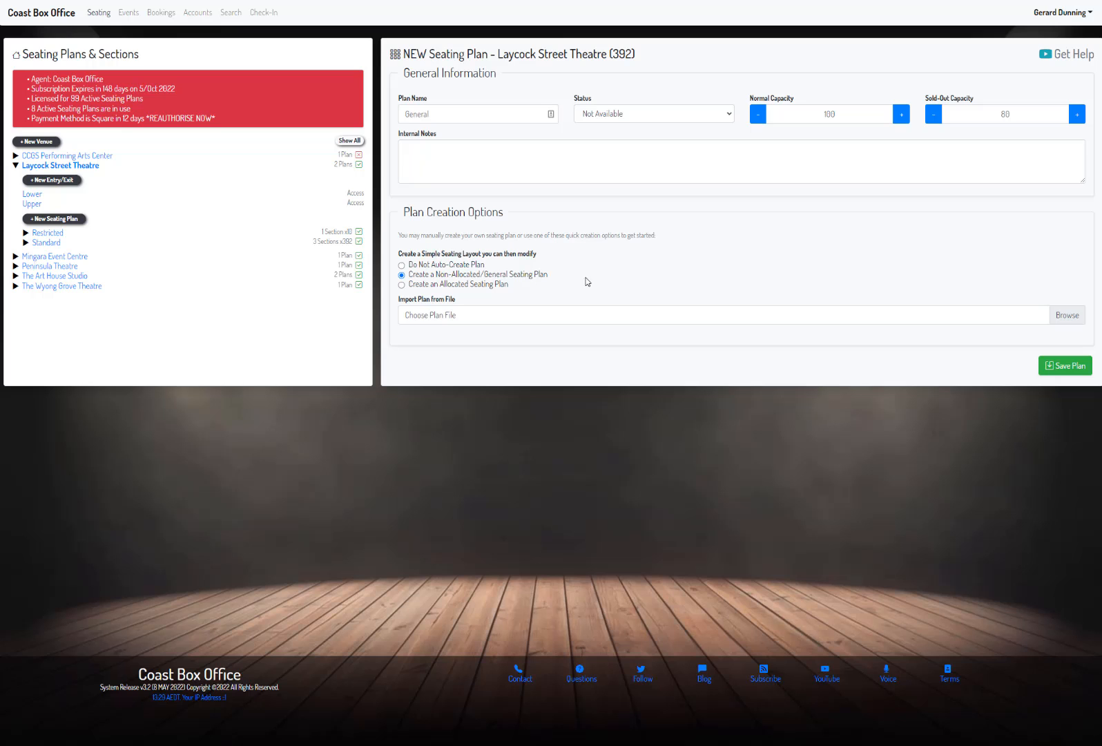
pyautogui.click(1077, 377)
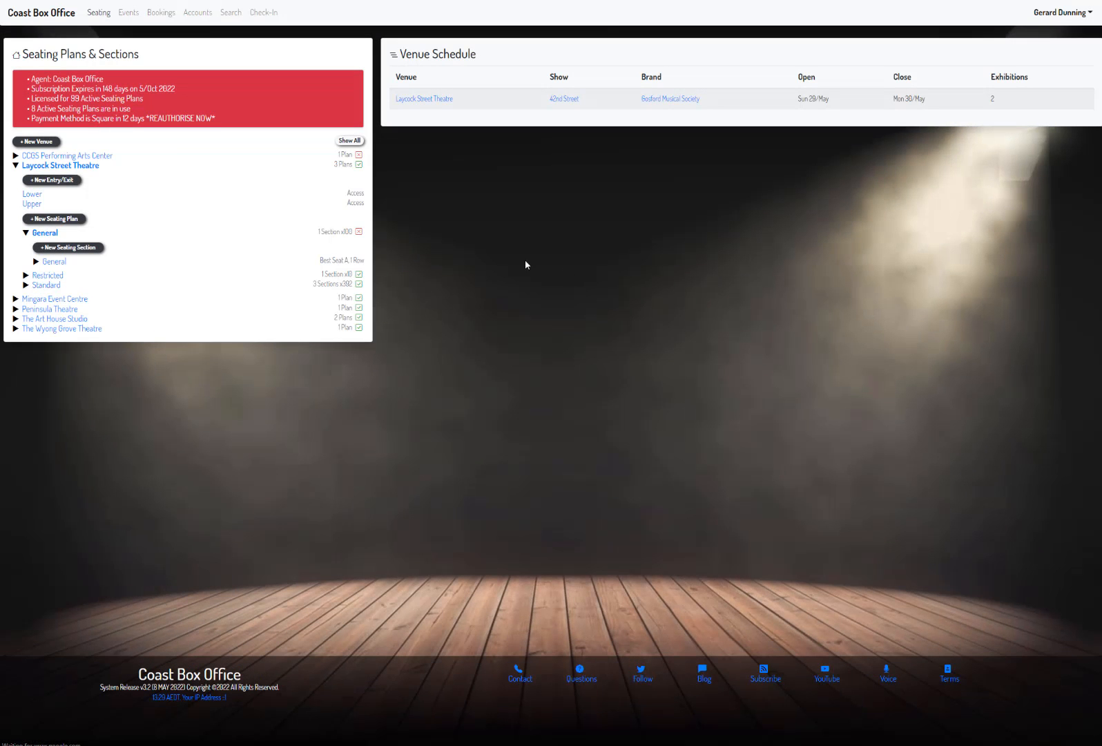
# Step: Change the row ID of the General section's virtual seating to Ticket# and save the row
pyautogui.click(54, 261)
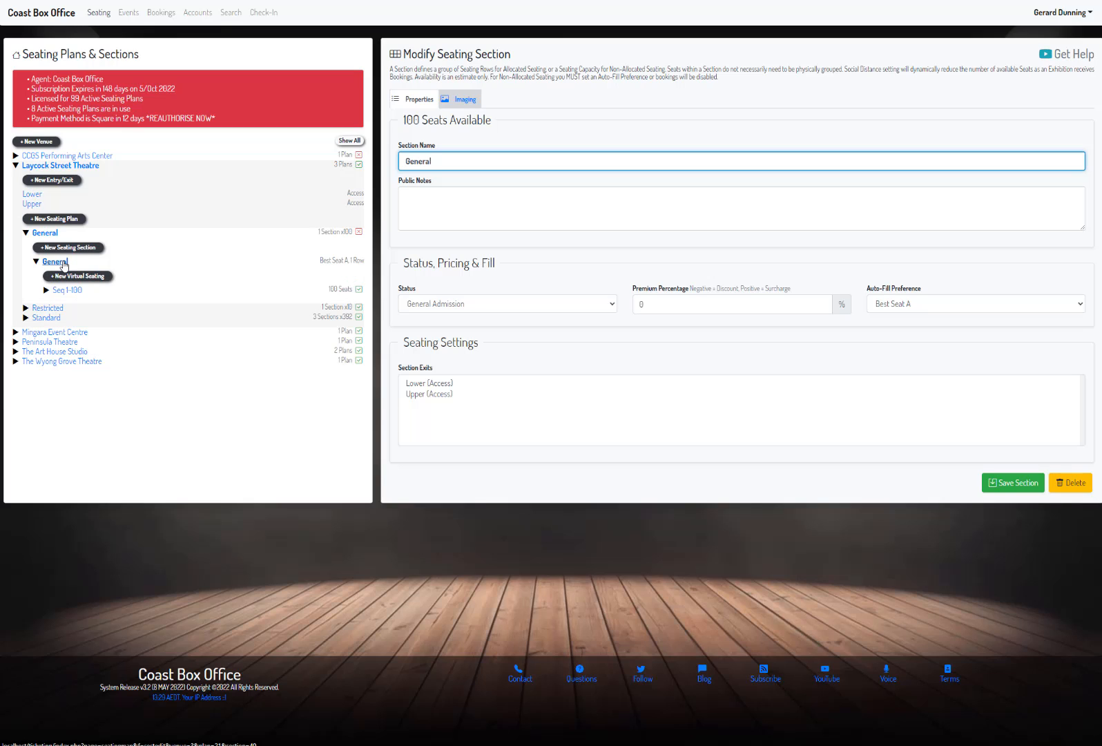
pyautogui.click(67, 291)
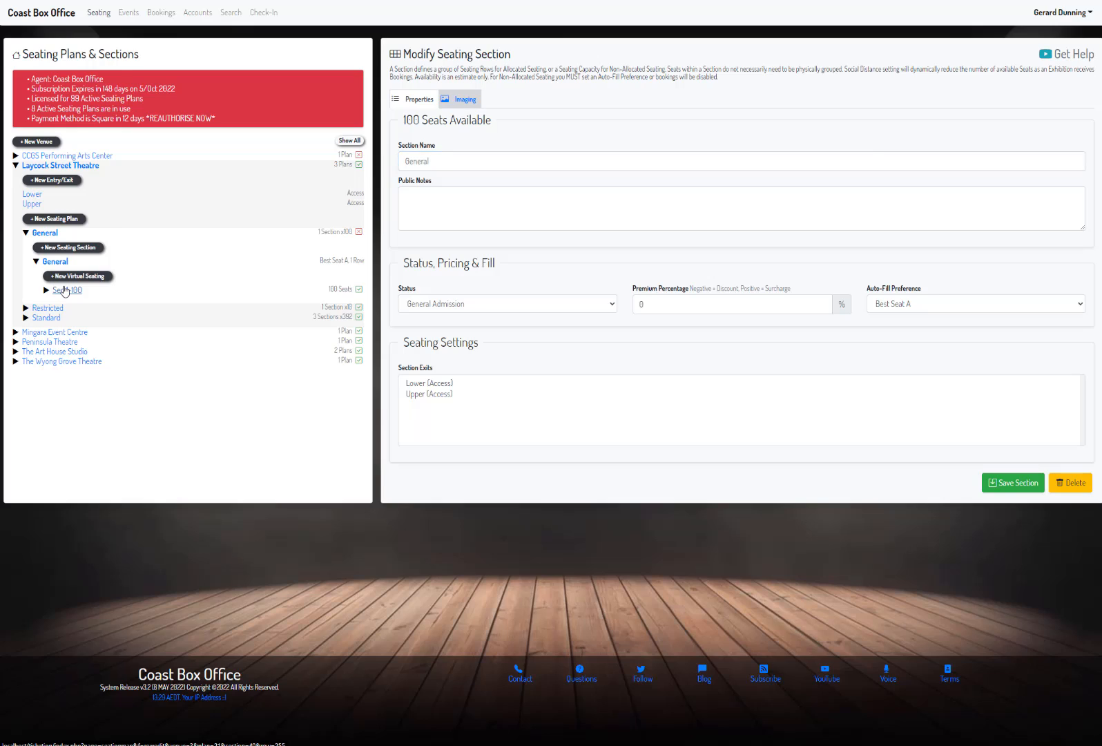
pyautogui.click(428, 140)
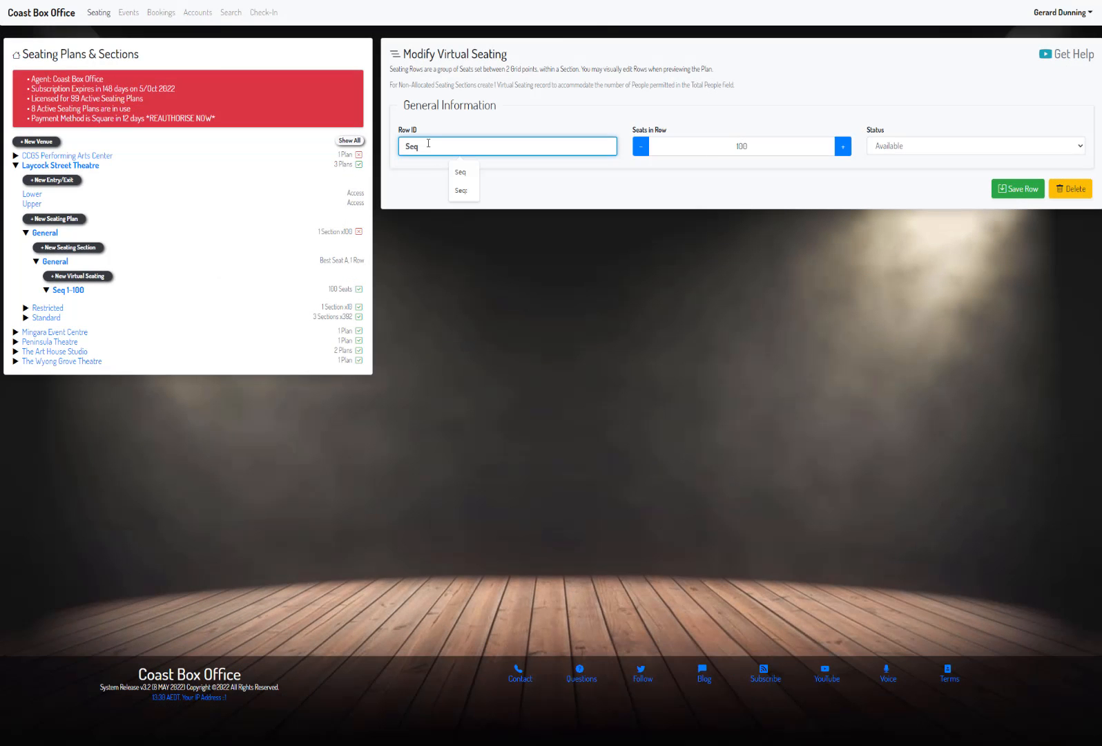
pyautogui.press('BackSpace')
pyautogui.press('BackSpace')
pyautogui.press('BackSpace')
pyautogui.write('T')
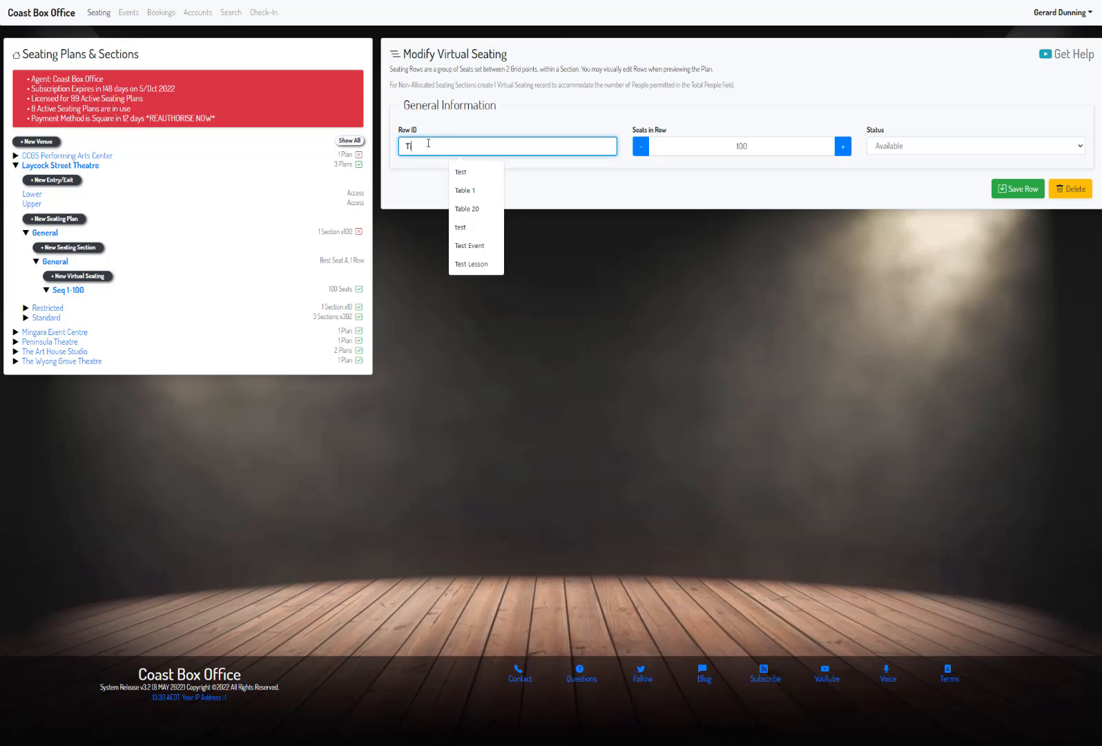
pyautogui.write('icket#')
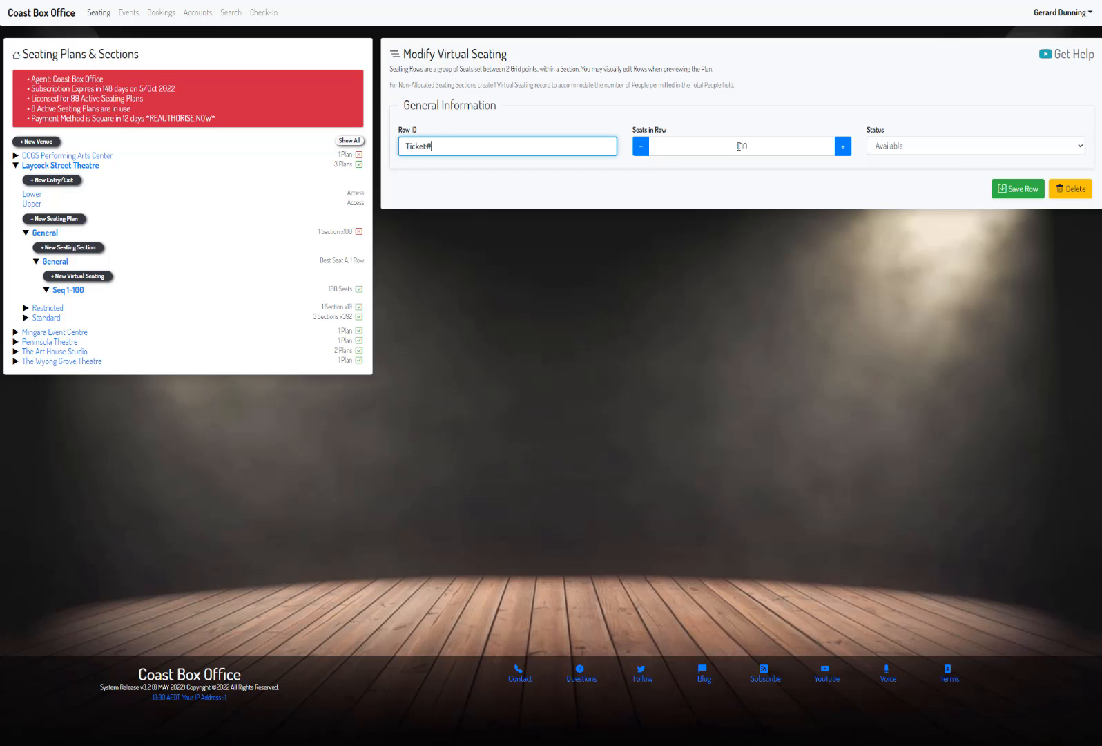
pyautogui.click(1005, 188)
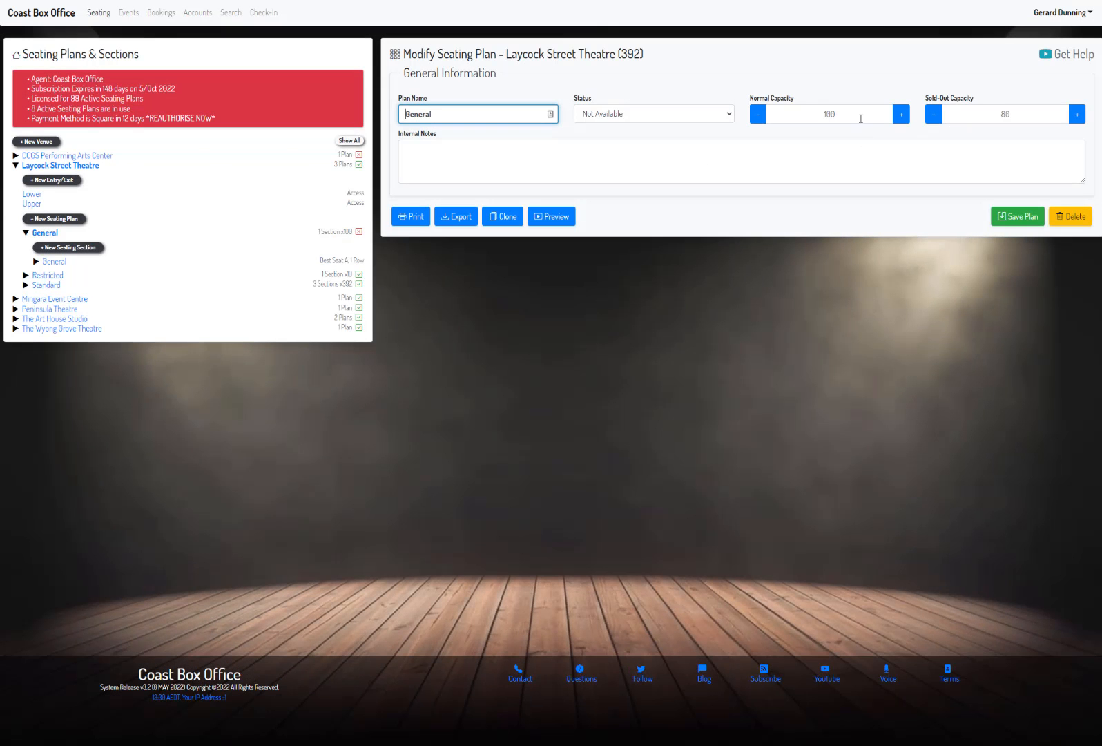
# Step: Set the General plan's sold-out capacity to 100 and its normal capacity to 120, and save the plan
pyautogui.click(823, 113)
pyautogui.doubleClick(823, 113)
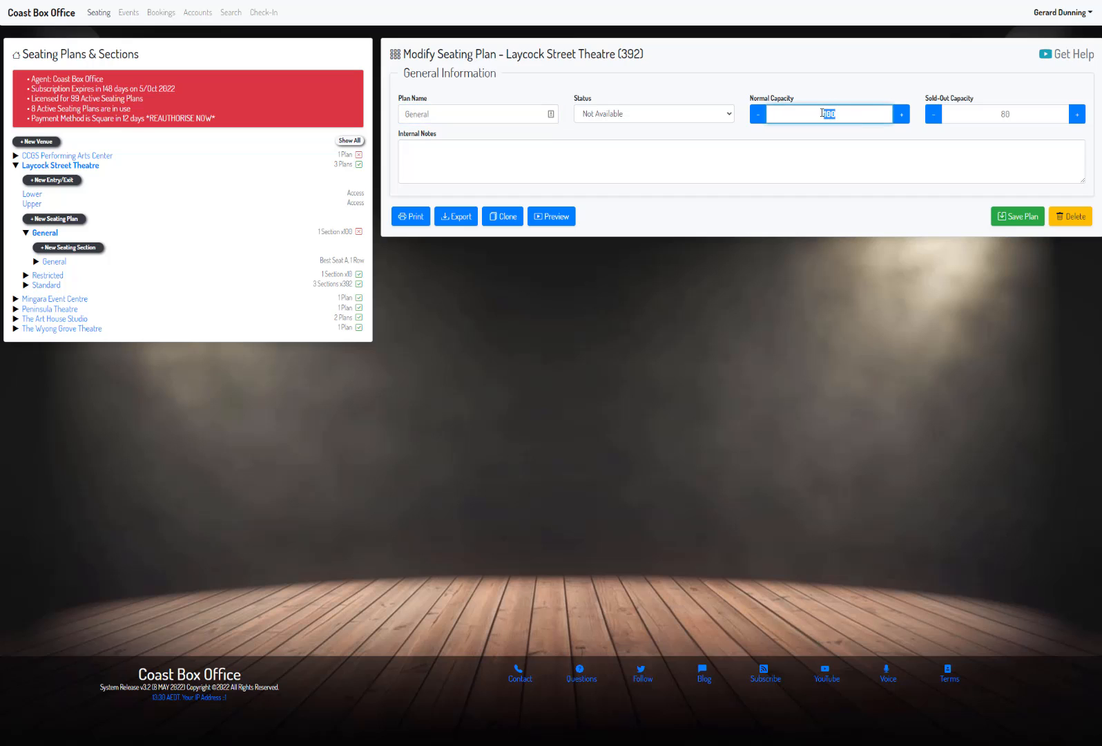
pyautogui.doubleClick(993, 114)
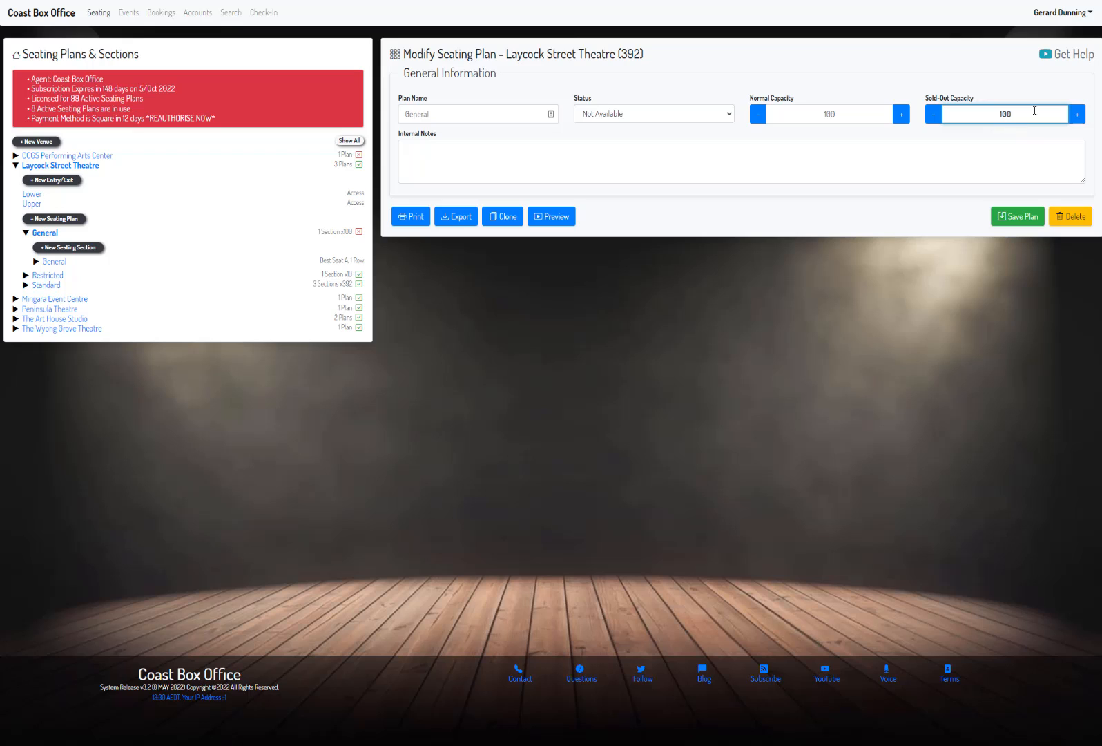
pyautogui.doubleClick(822, 113)
pyautogui.write('120')
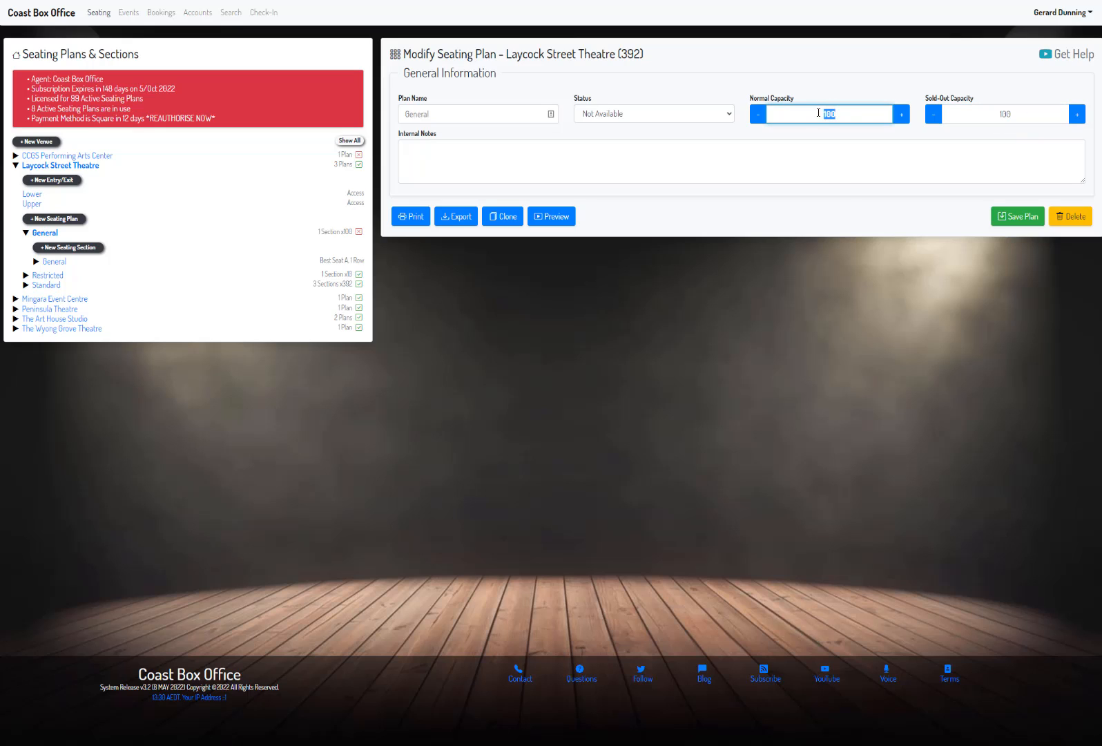
pyautogui.click(1014, 216)
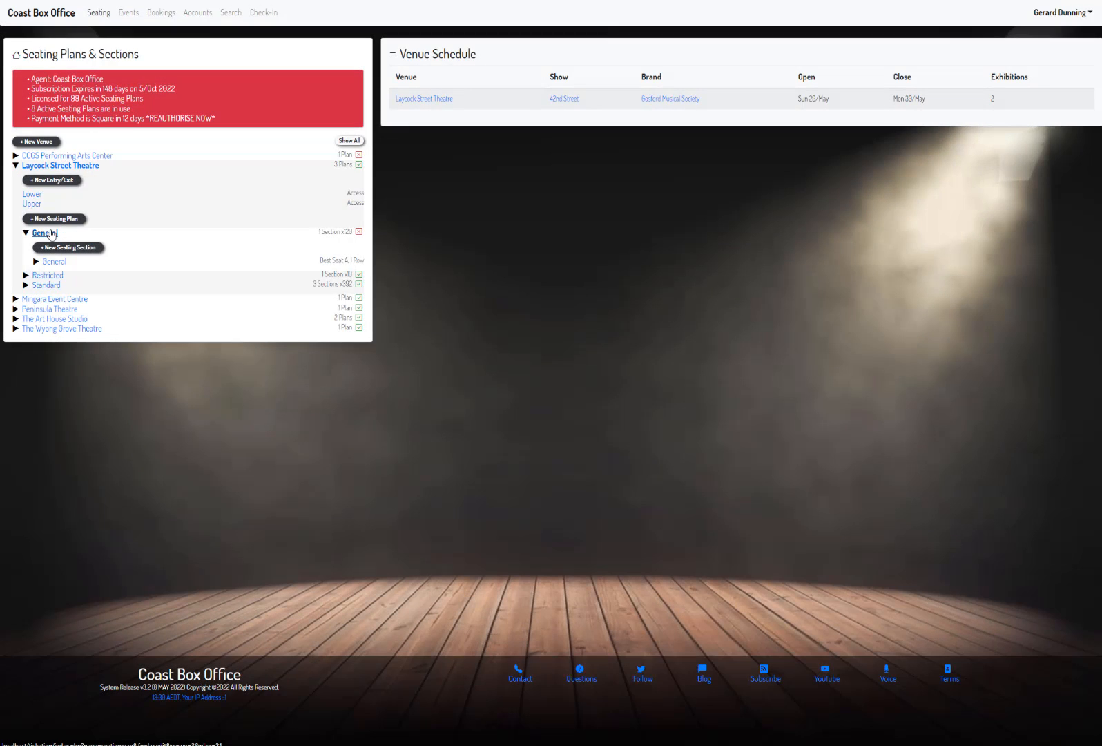
# Step: Set the seats in the General section's Ticket# row to 120, save the row and reopen it to check
pyautogui.click(49, 233)
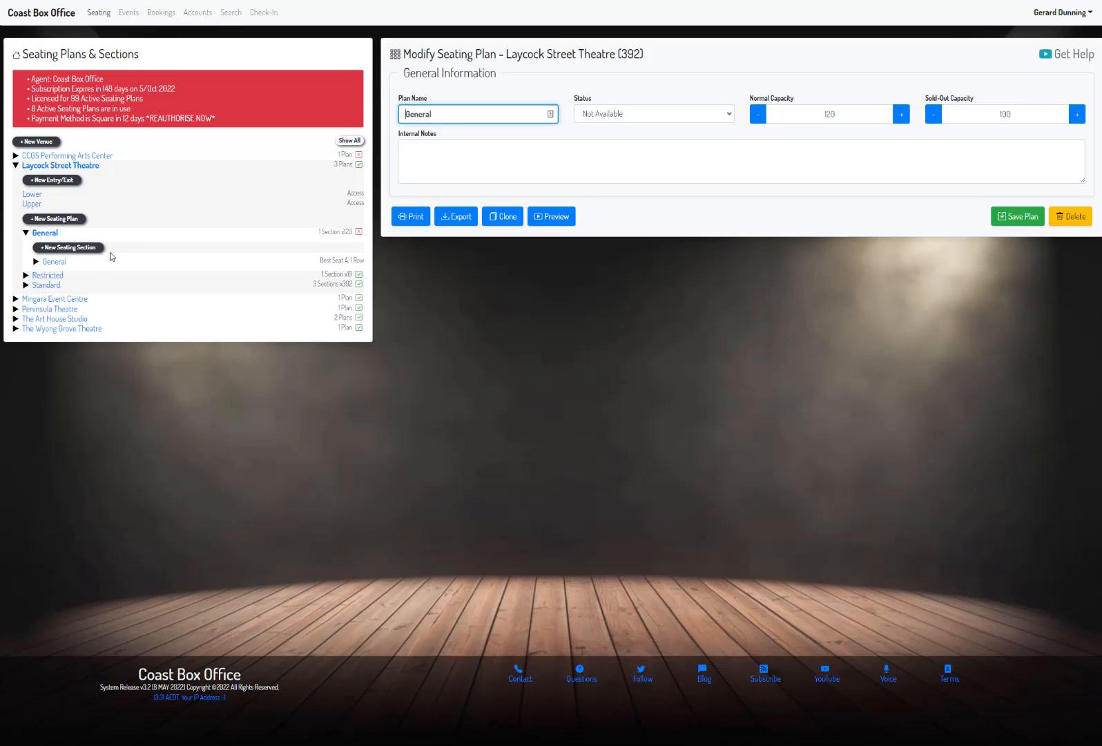
pyautogui.click(61, 263)
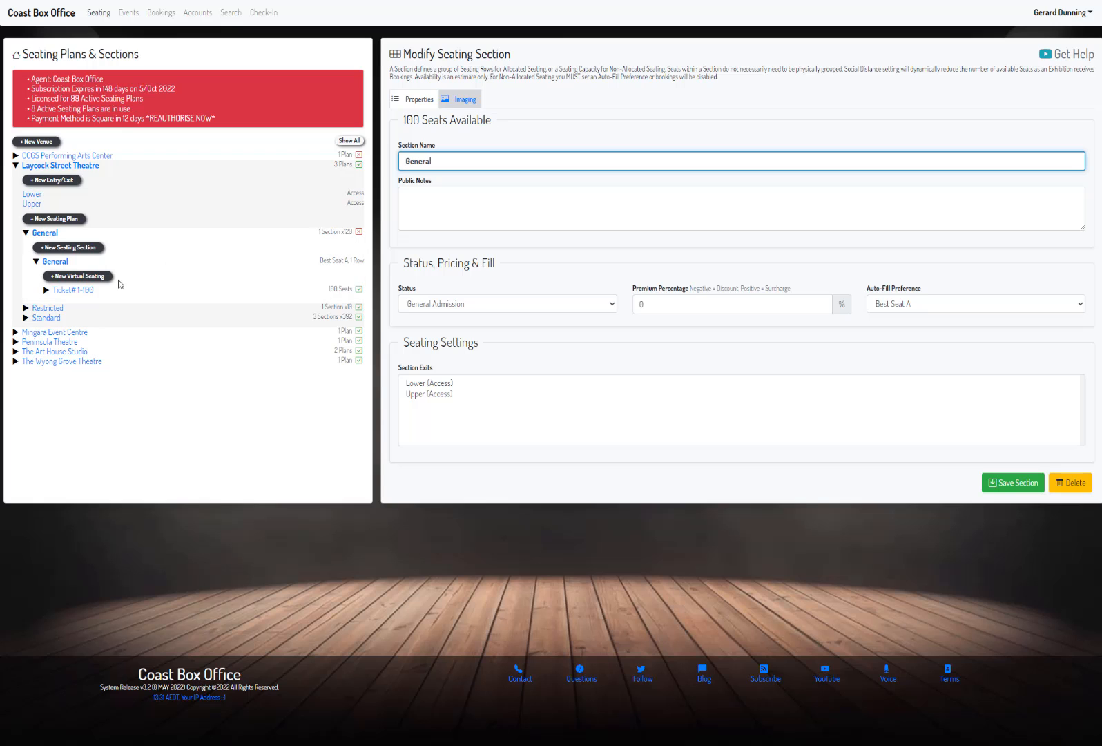
pyautogui.click(89, 291)
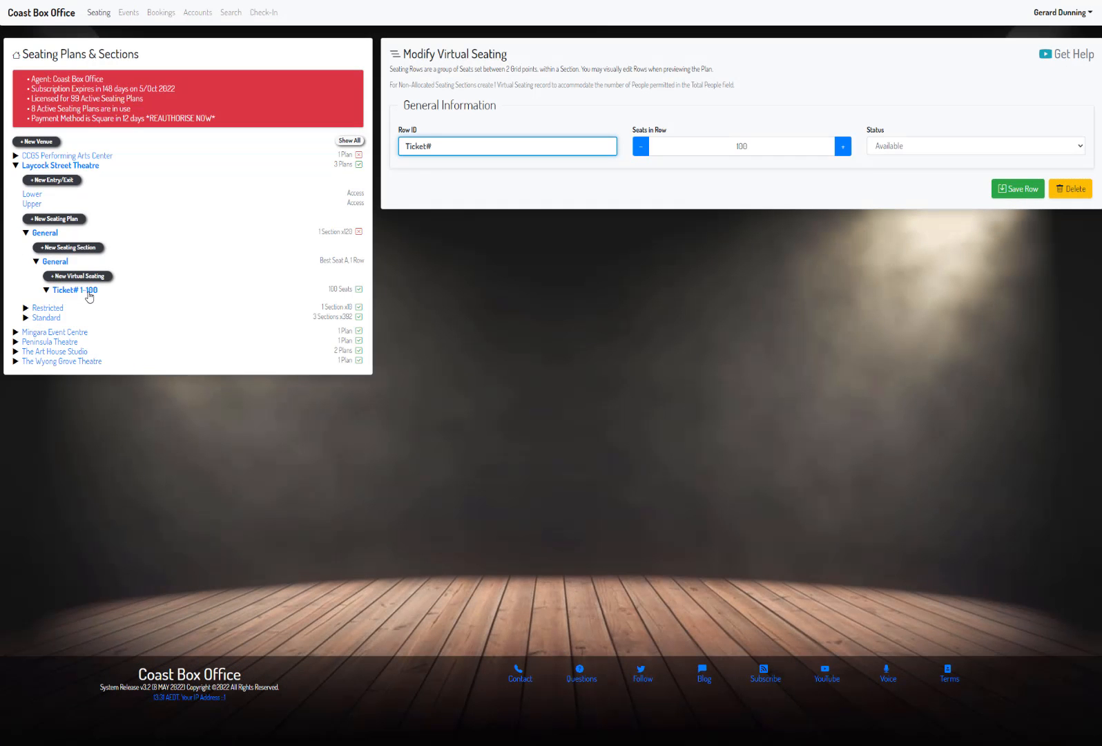
pyautogui.click(775, 152)
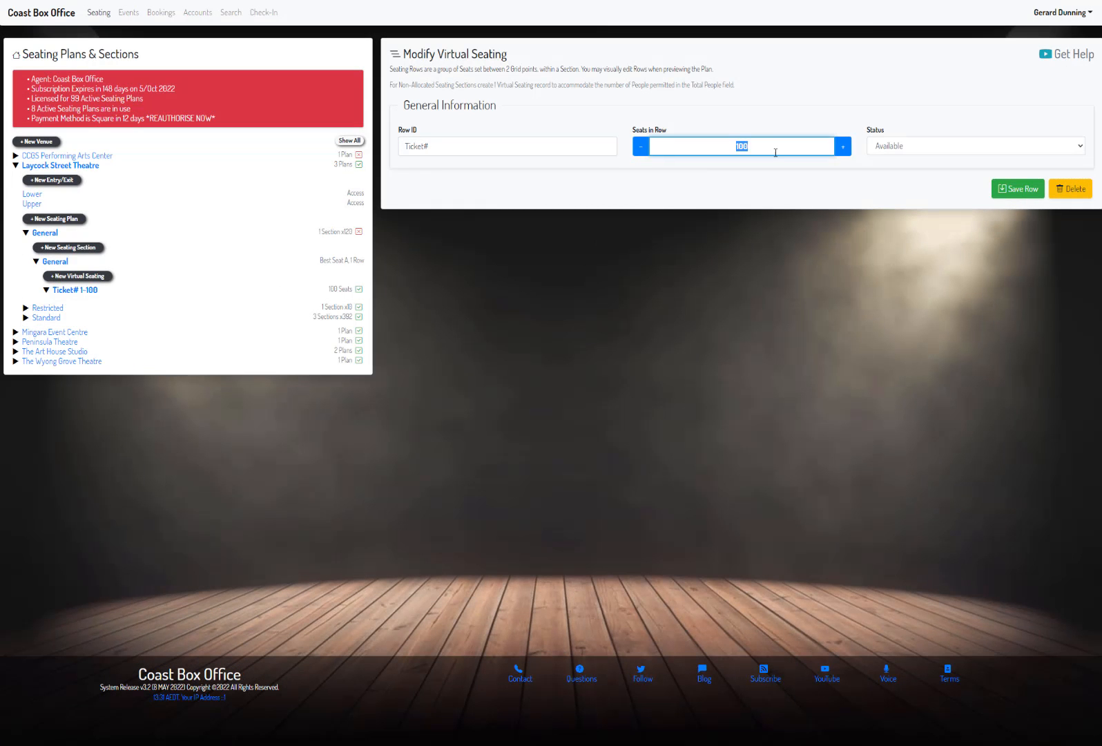
pyautogui.write('120')
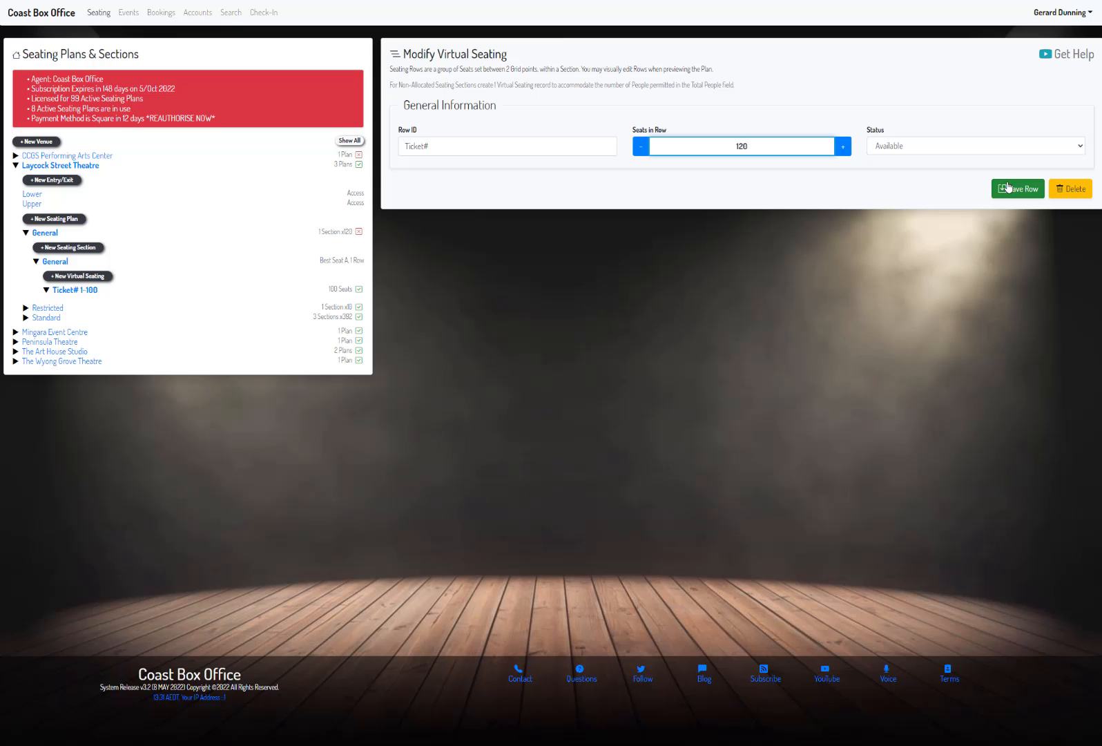
pyautogui.click(1009, 188)
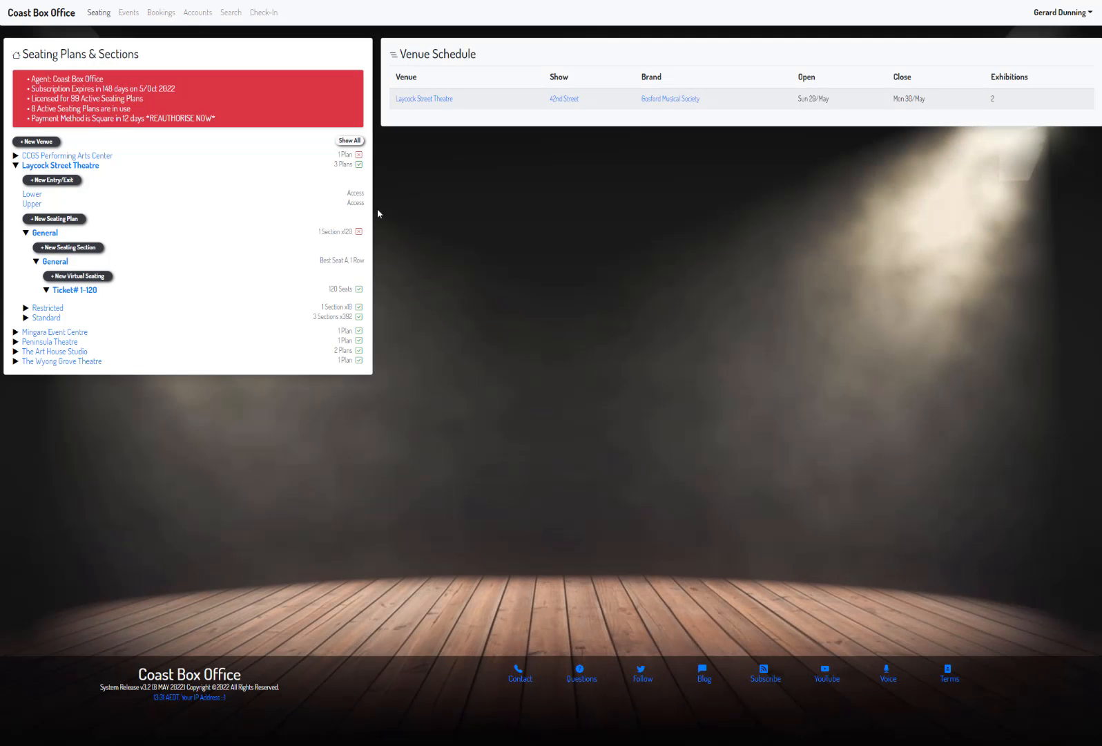
pyautogui.click(91, 291)
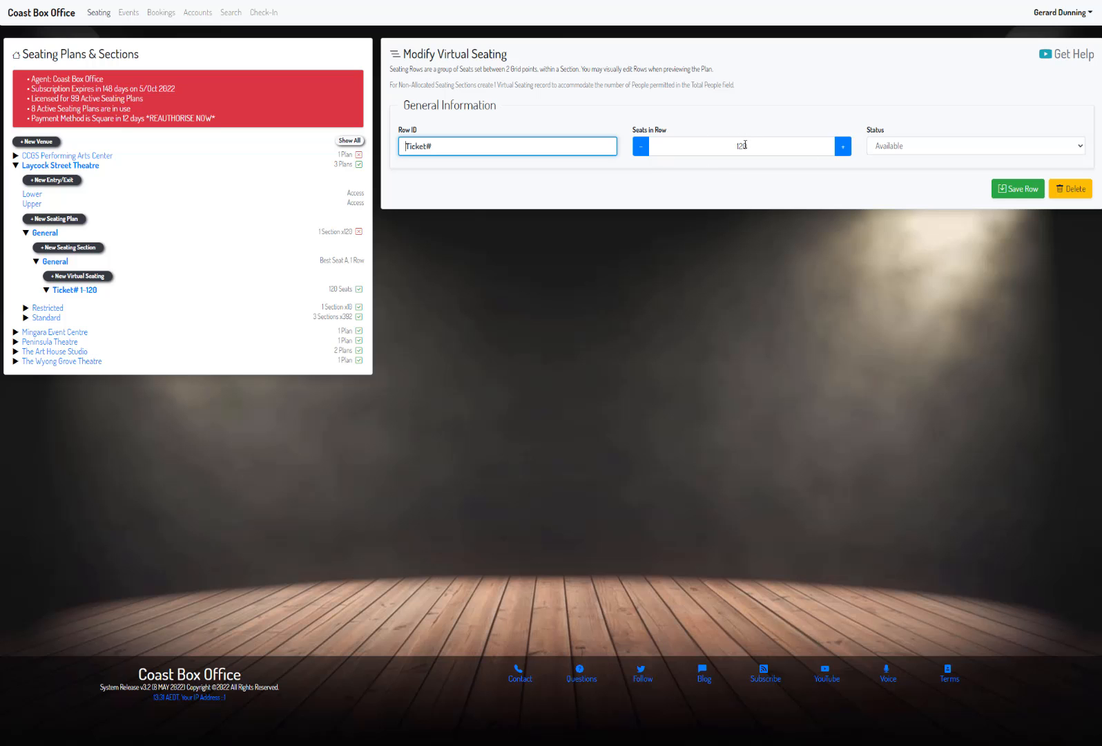
# Step: Delete the General seating plan from Laycock Street Theatre and confirm the deletion
pyautogui.click(44, 233)
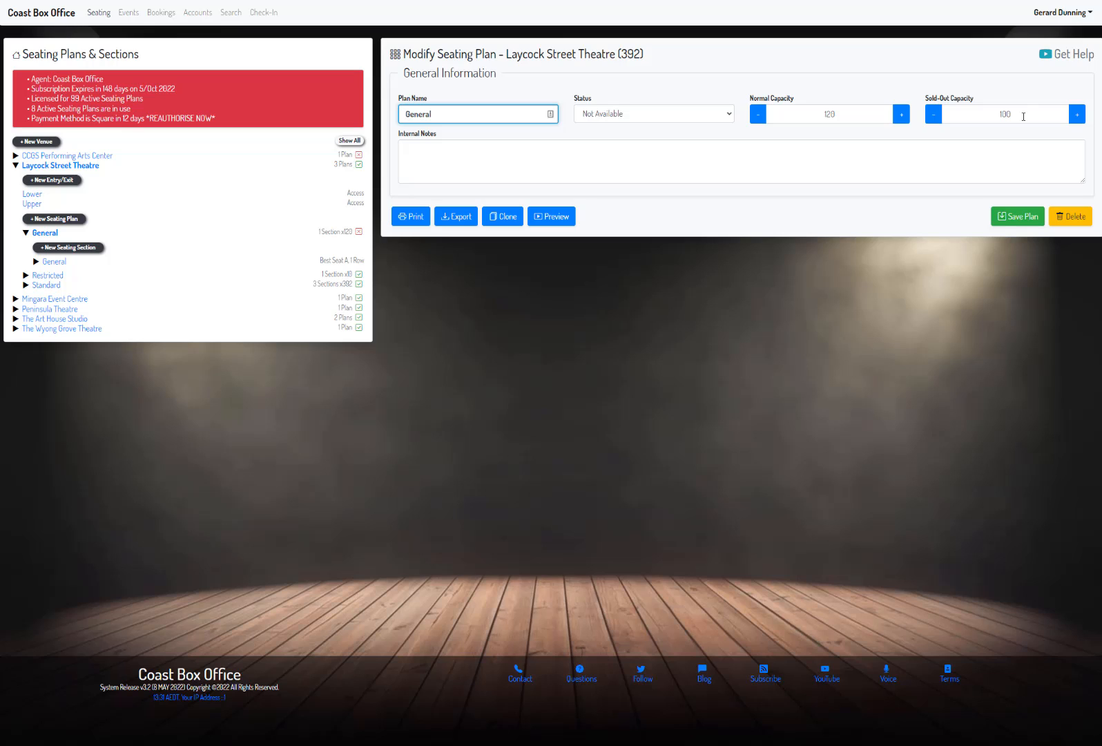
pyautogui.click(43, 236)
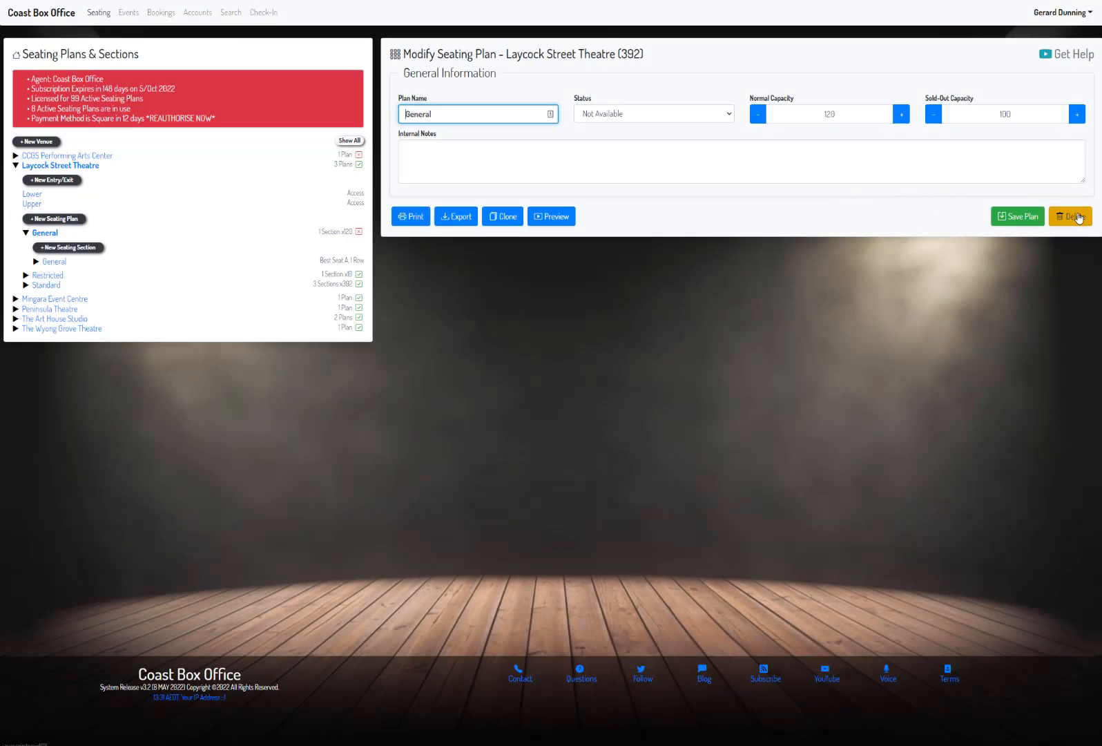
pyautogui.click(1072, 216)
pyautogui.click(534, 121)
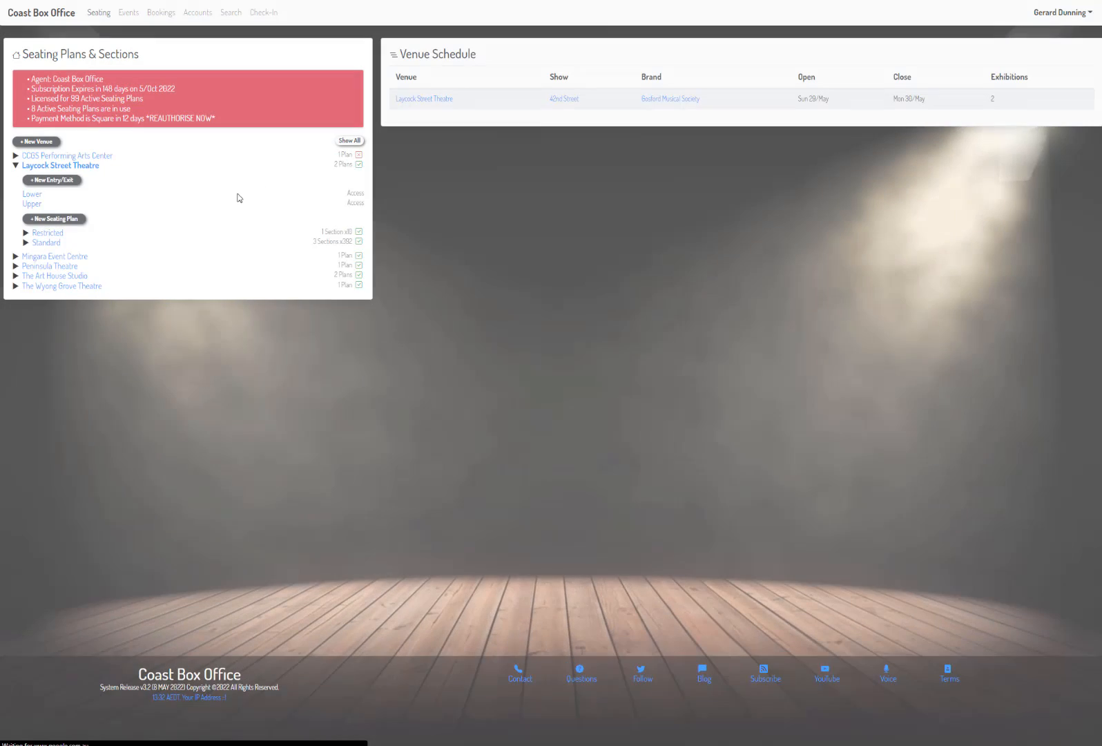
# Step: Review Laycock Street Theatre's Restricted seating plan, including its General section and the Seq virtual seating row
pyautogui.click(47, 234)
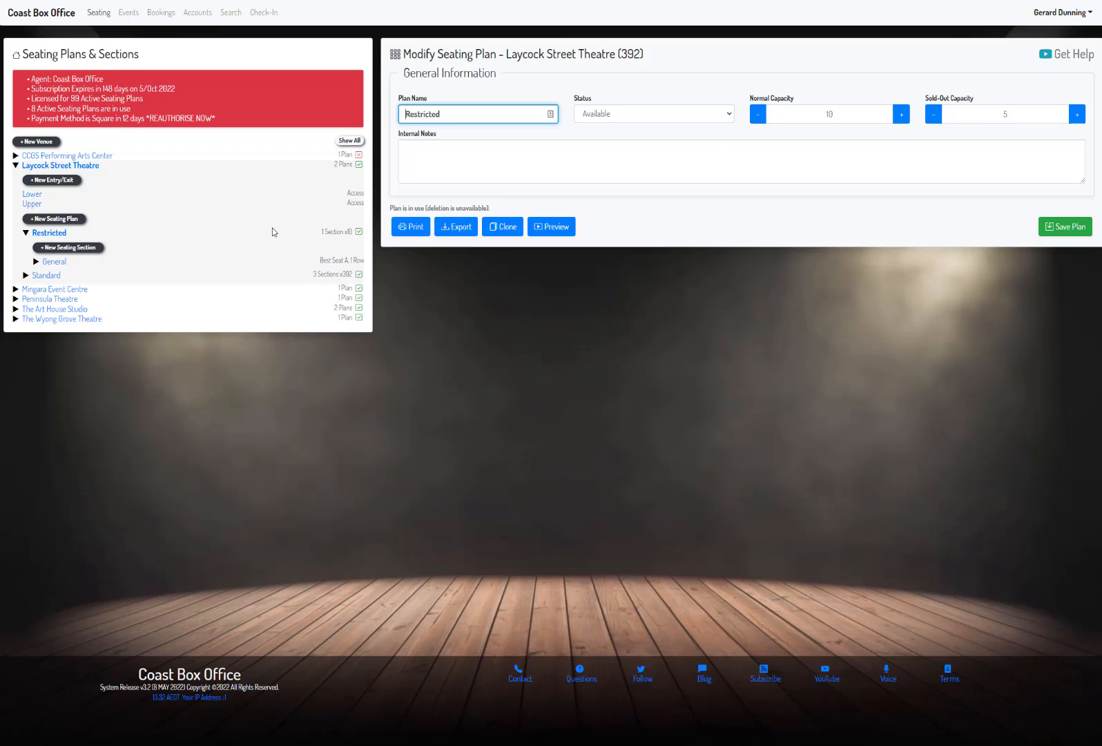
pyautogui.click(55, 263)
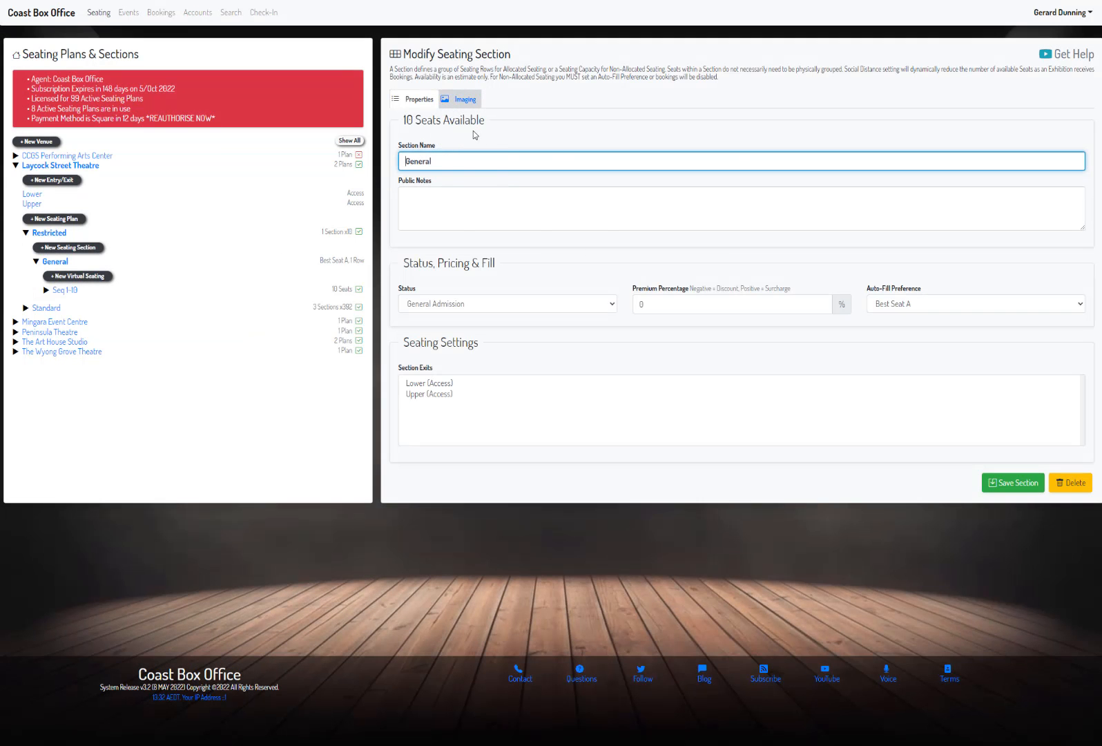
pyautogui.click(67, 291)
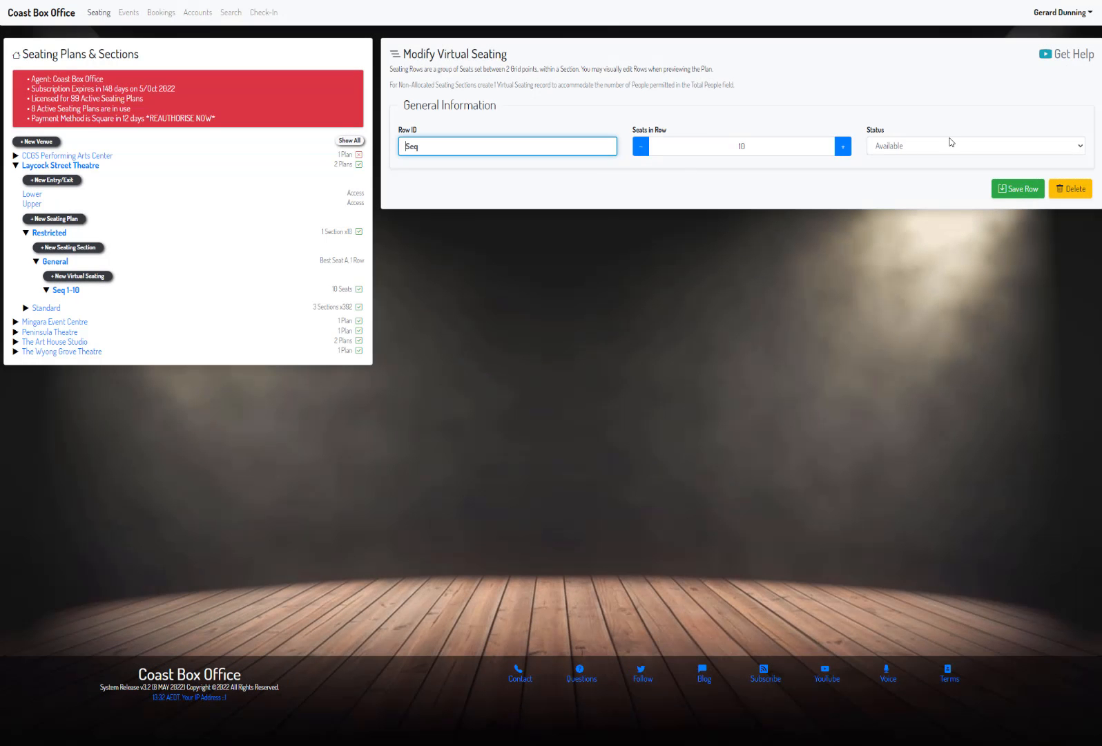
# Step: Examine the ticketing settings and venue seating plans of Gosford Musical Society's 42nd Street exhibitions on Sun 29 May and Mon 30 May
pyautogui.click(134, 14)
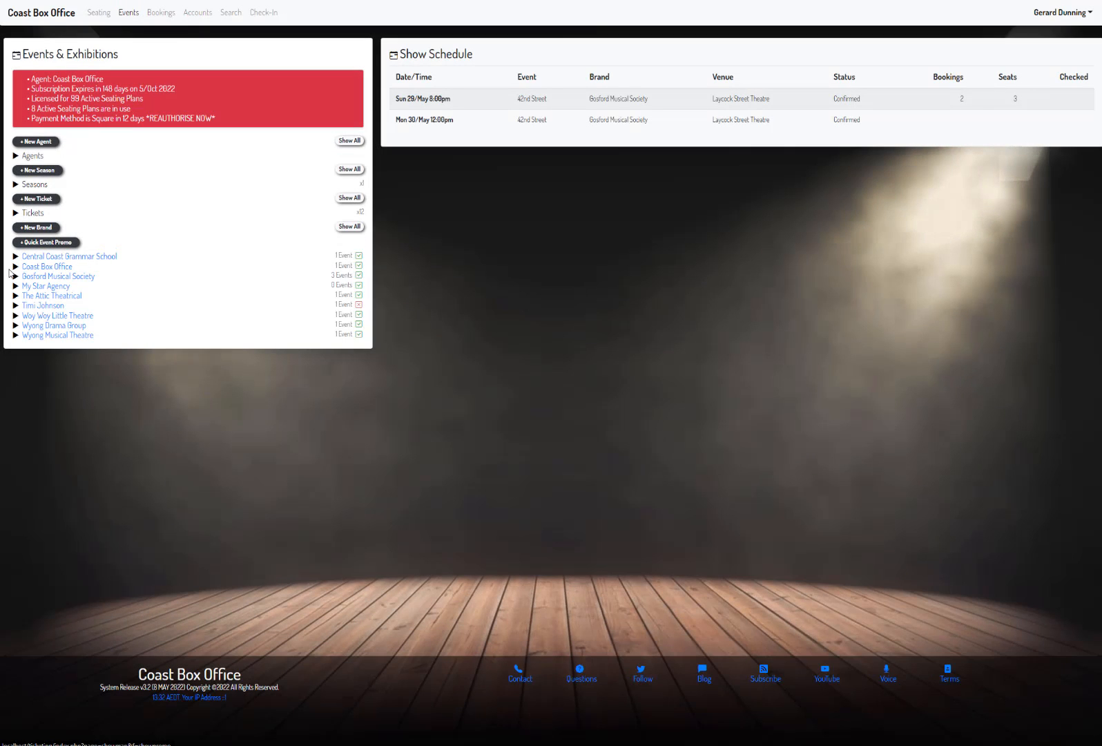
pyautogui.click(15, 275)
pyautogui.click(25, 305)
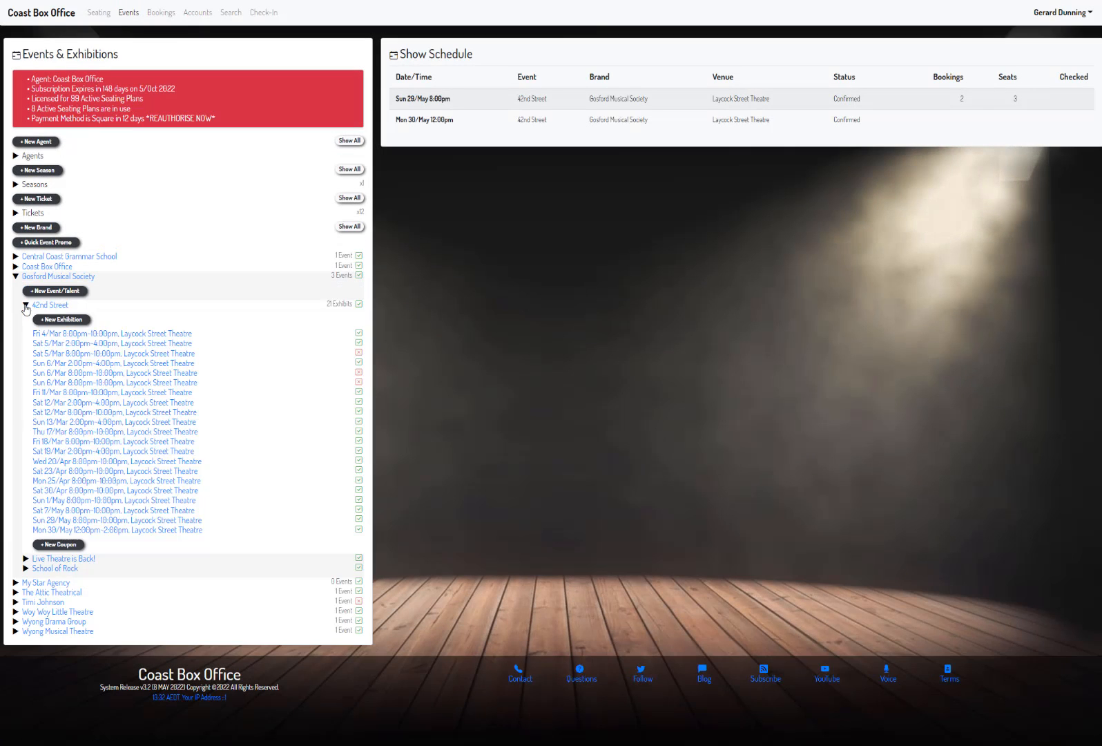
pyautogui.click(146, 520)
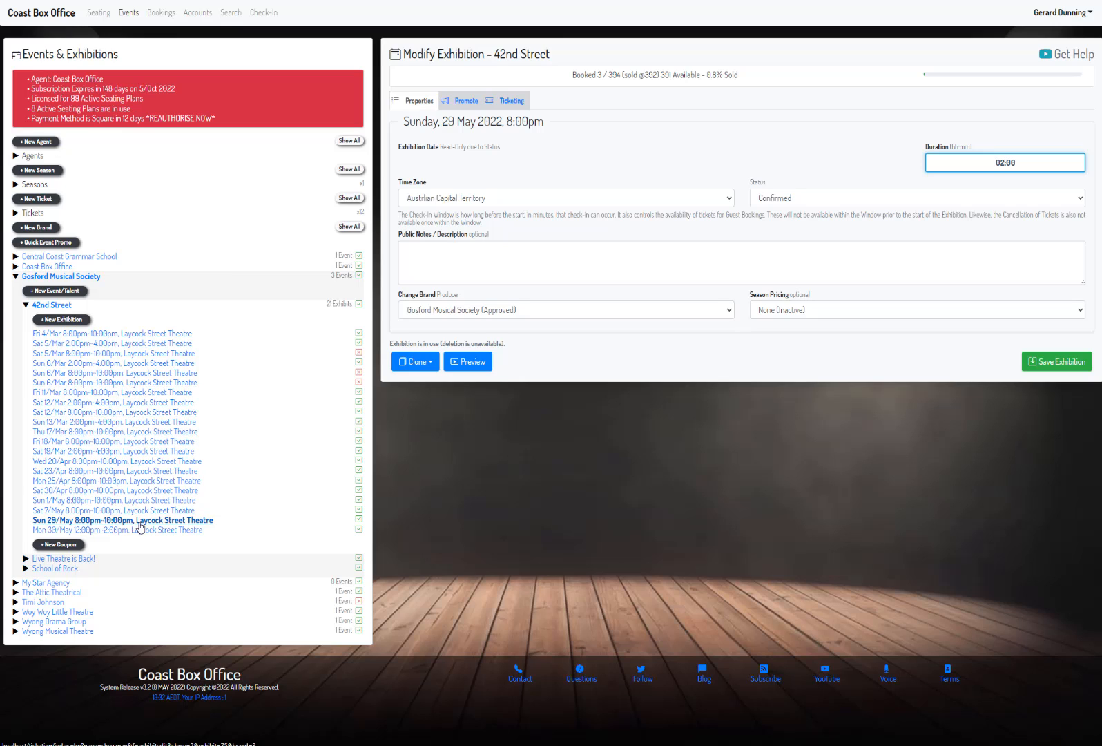
pyautogui.click(509, 101)
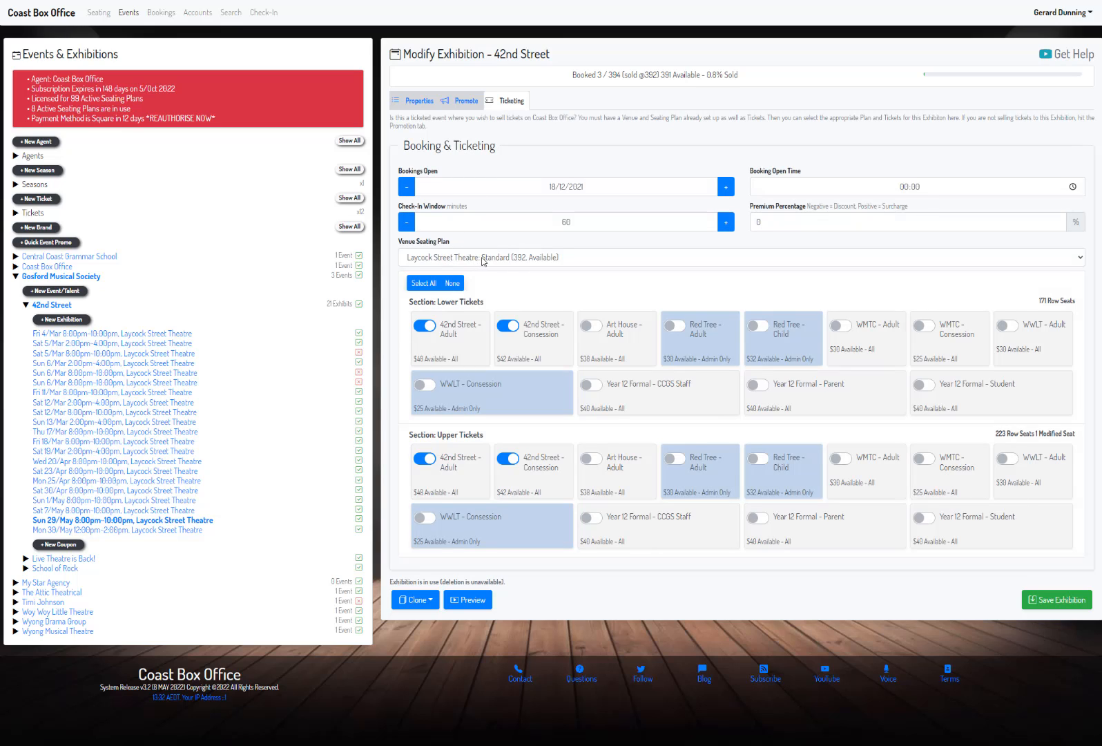
pyautogui.click(482, 259)
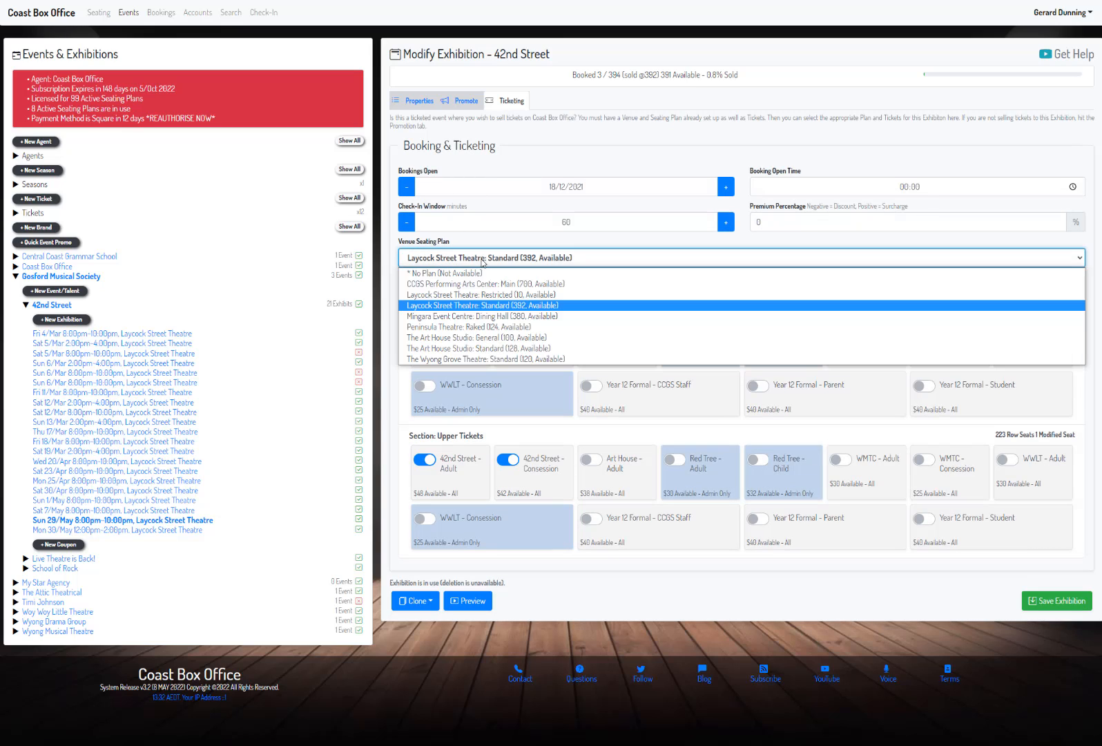
pyautogui.click(468, 305)
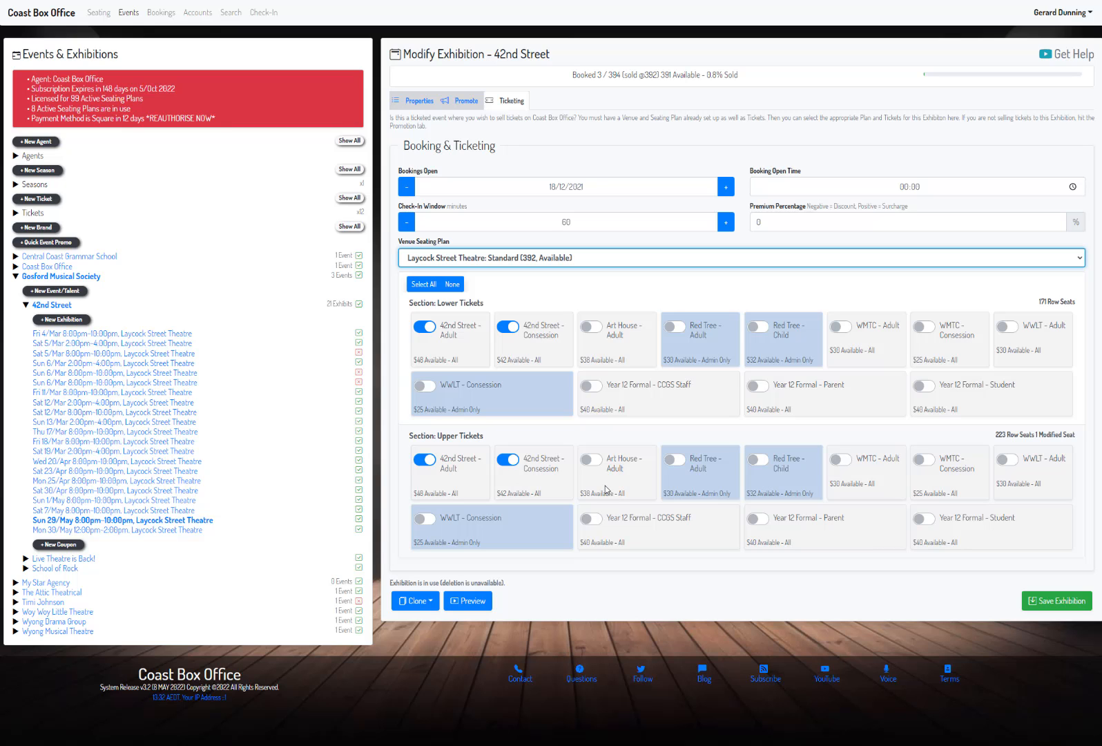
pyautogui.click(95, 530)
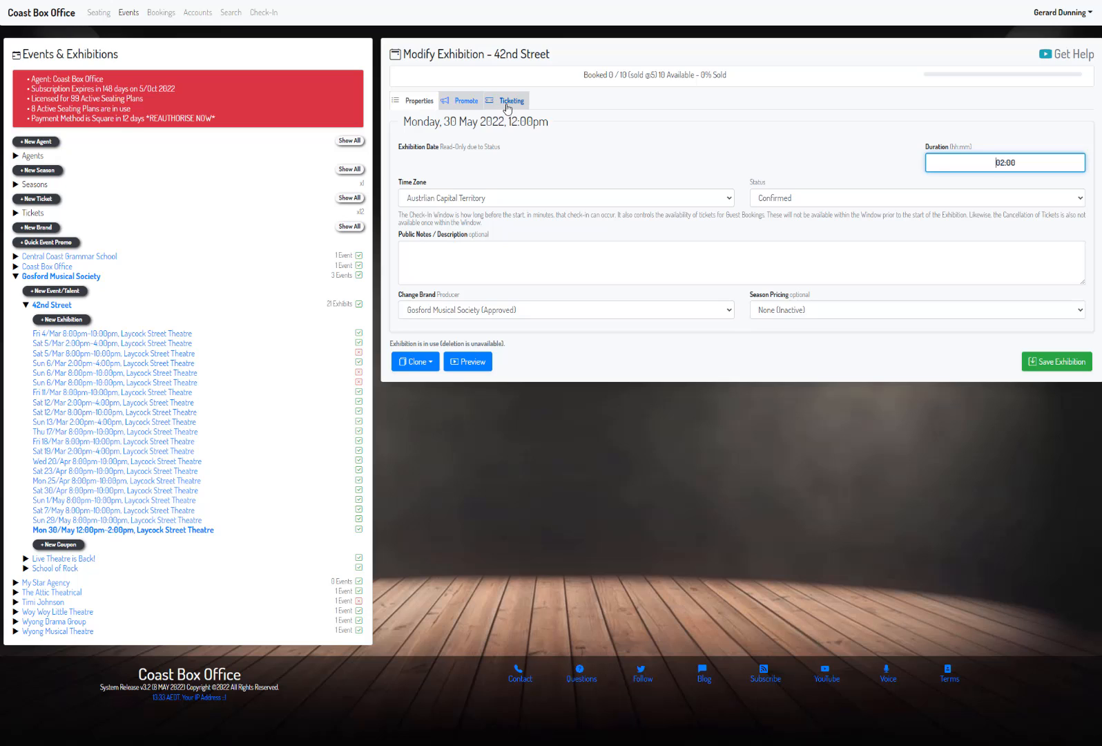
pyautogui.click(510, 102)
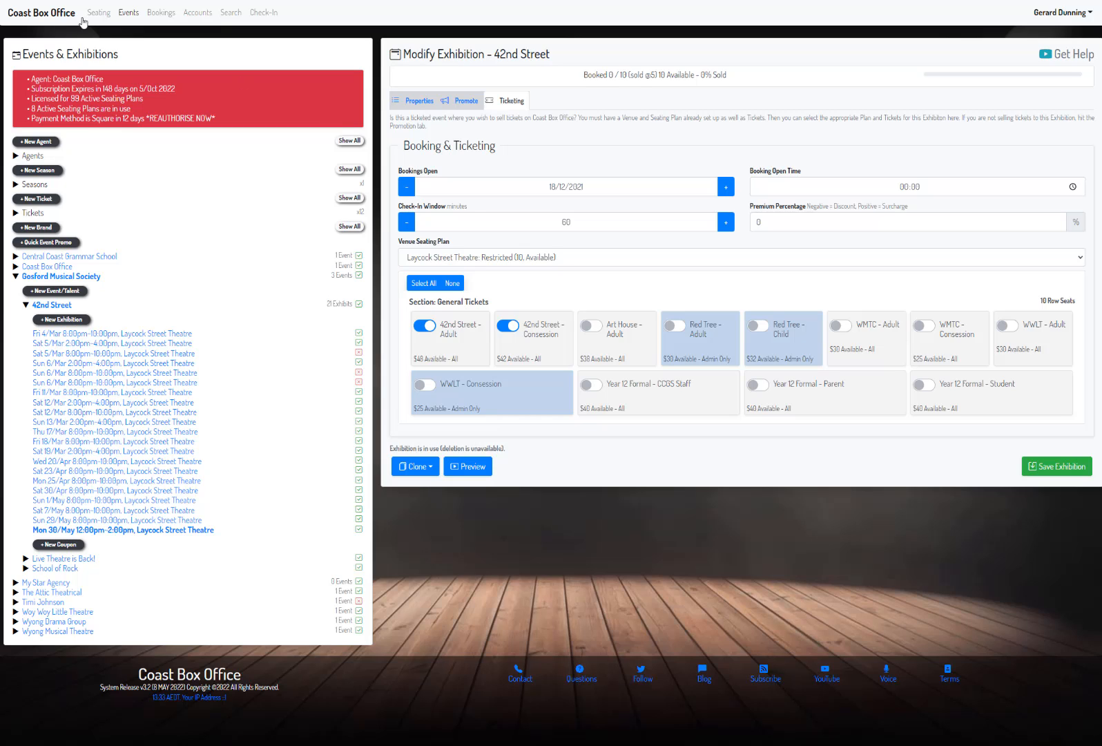
# Step: Open the public 42nd Street booking page and inspect the ticket capacity shown for the Sunday, 29 May show
pyautogui.click(59, 15)
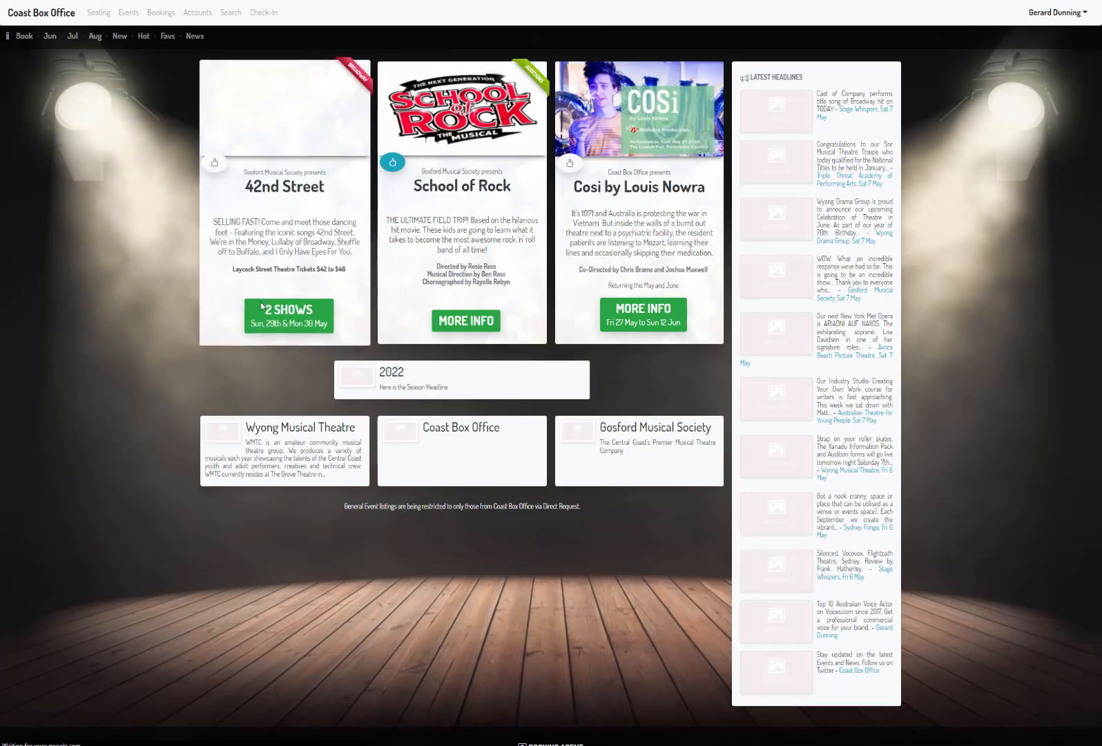
pyautogui.click(392, 371)
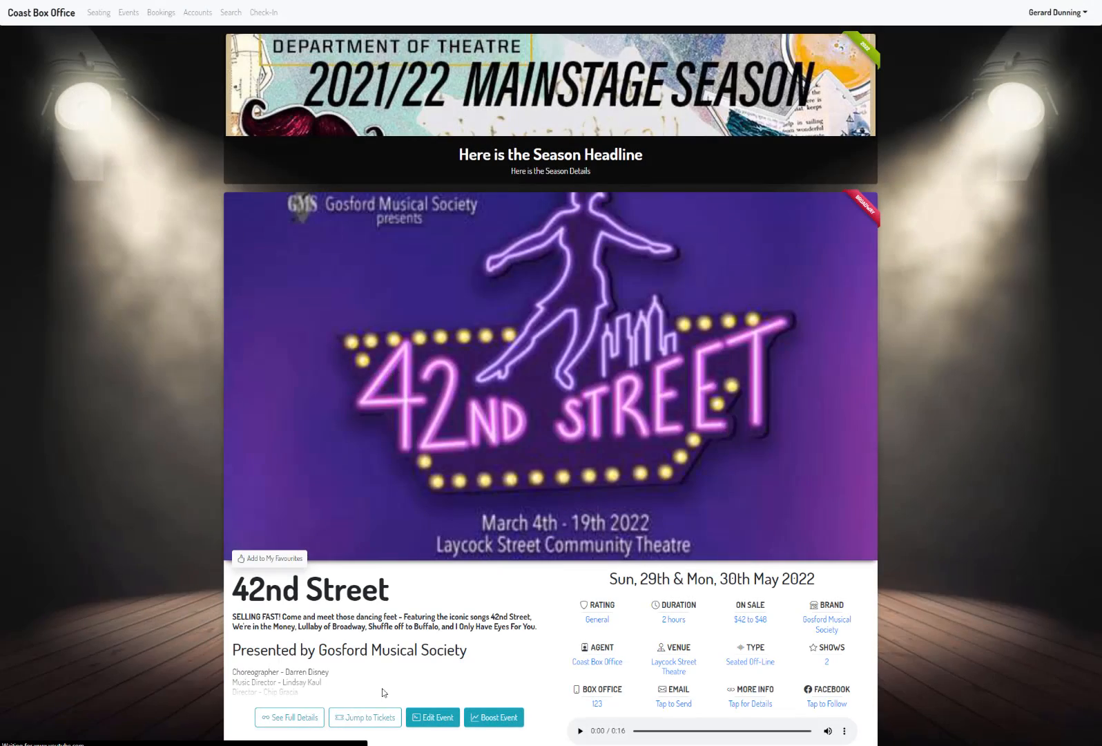
pyautogui.click(367, 717)
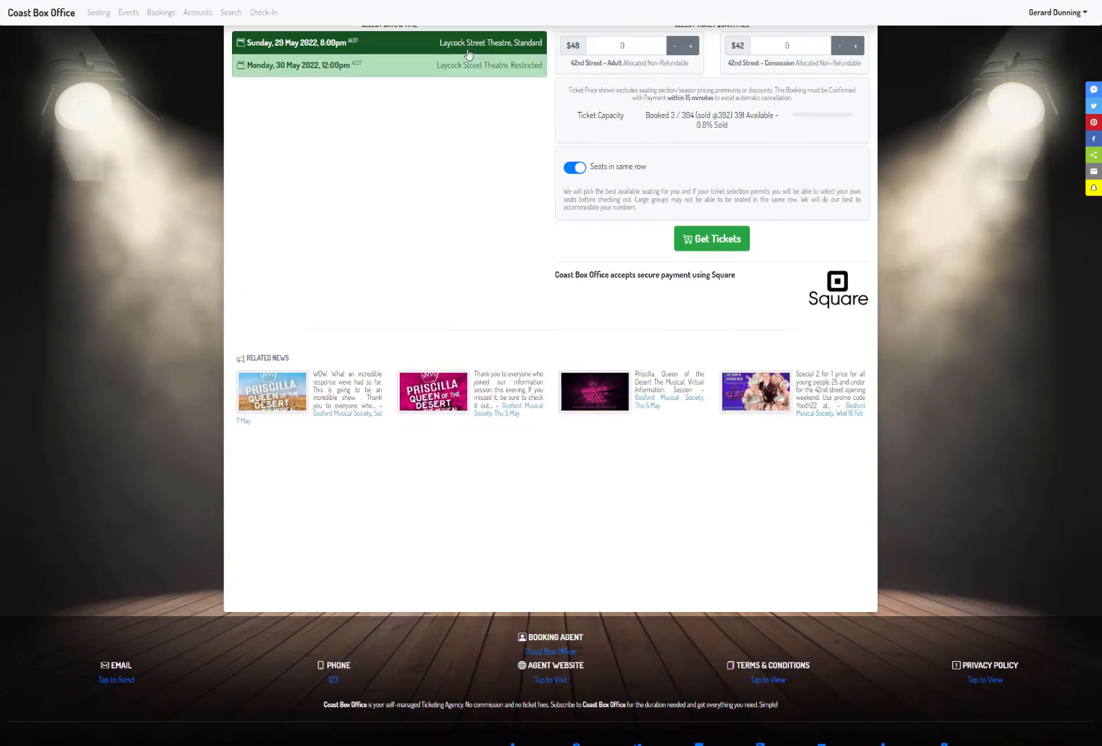
pyautogui.scroll(3, 415, 146)
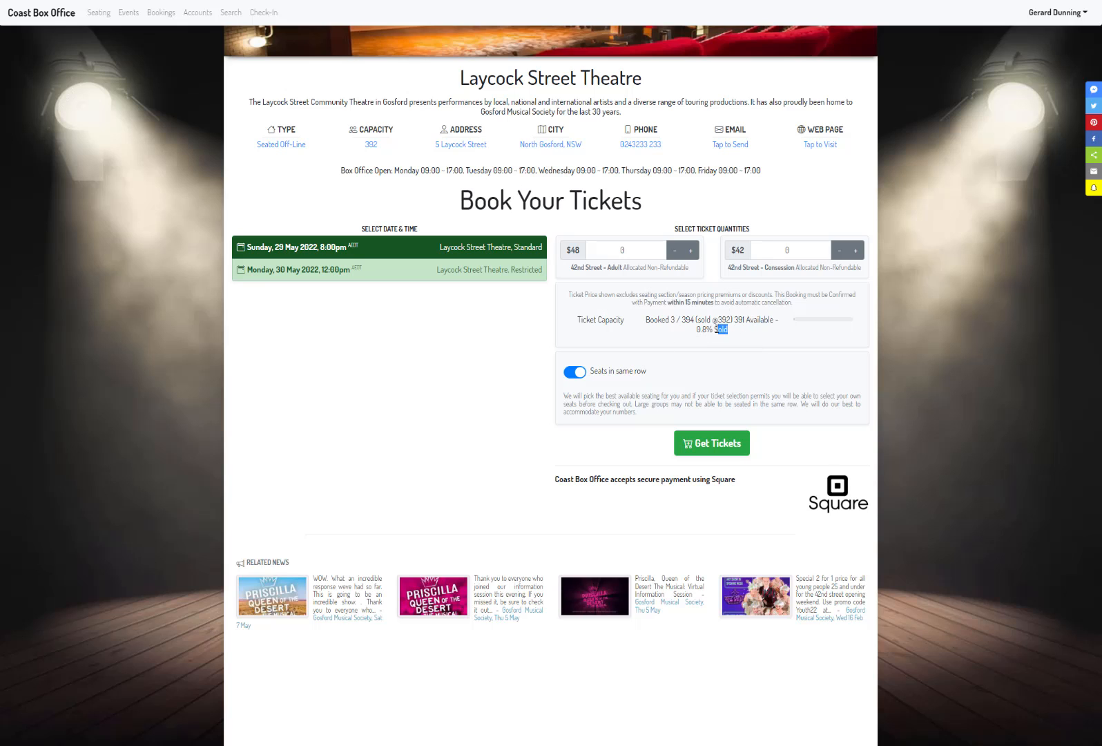
pyautogui.moveTo(716, 329); pyautogui.dragTo(647, 322)
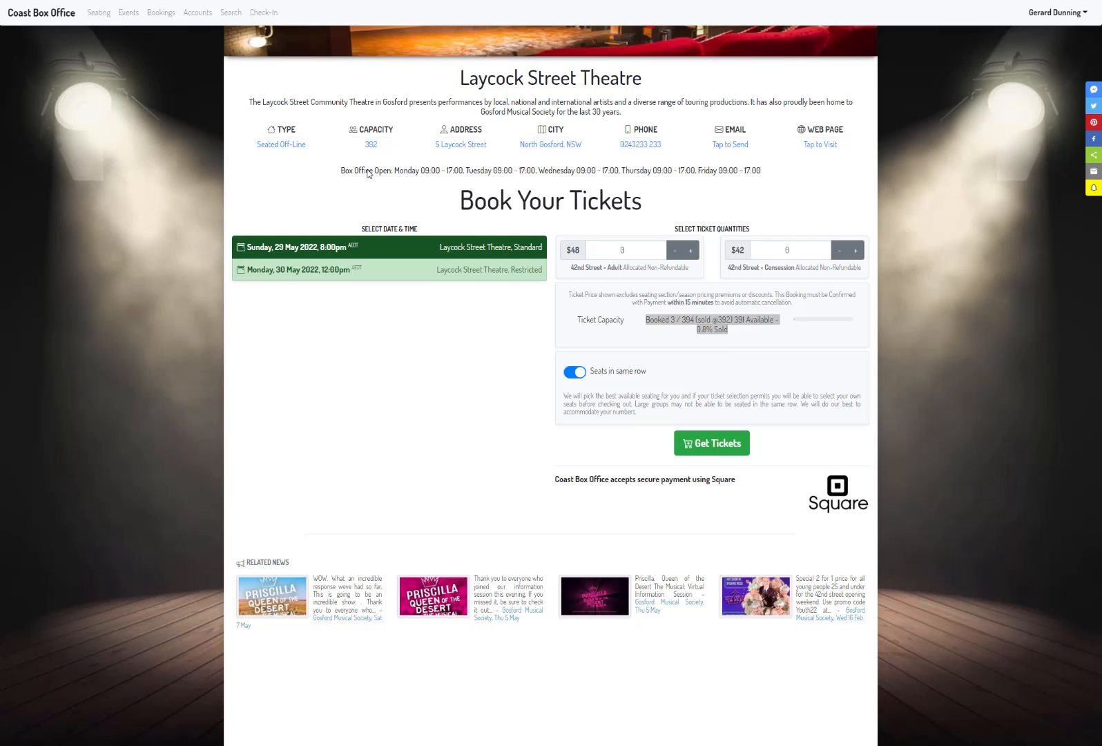
pyautogui.press('F5')
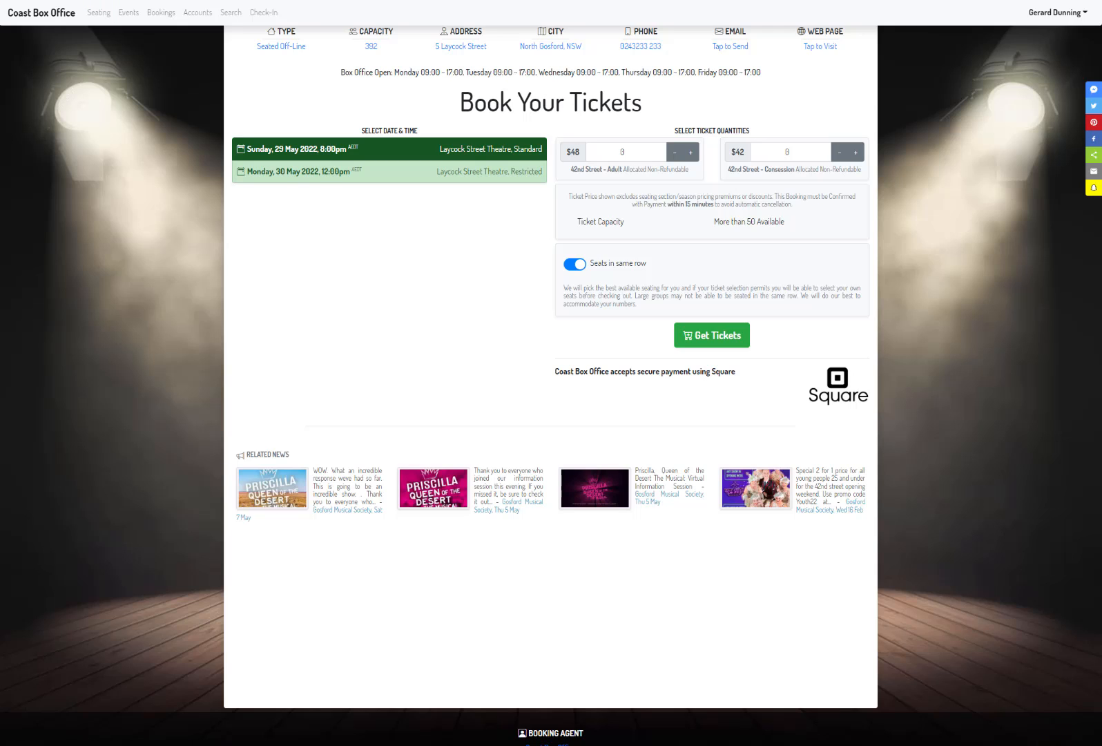
pyautogui.press('F5')
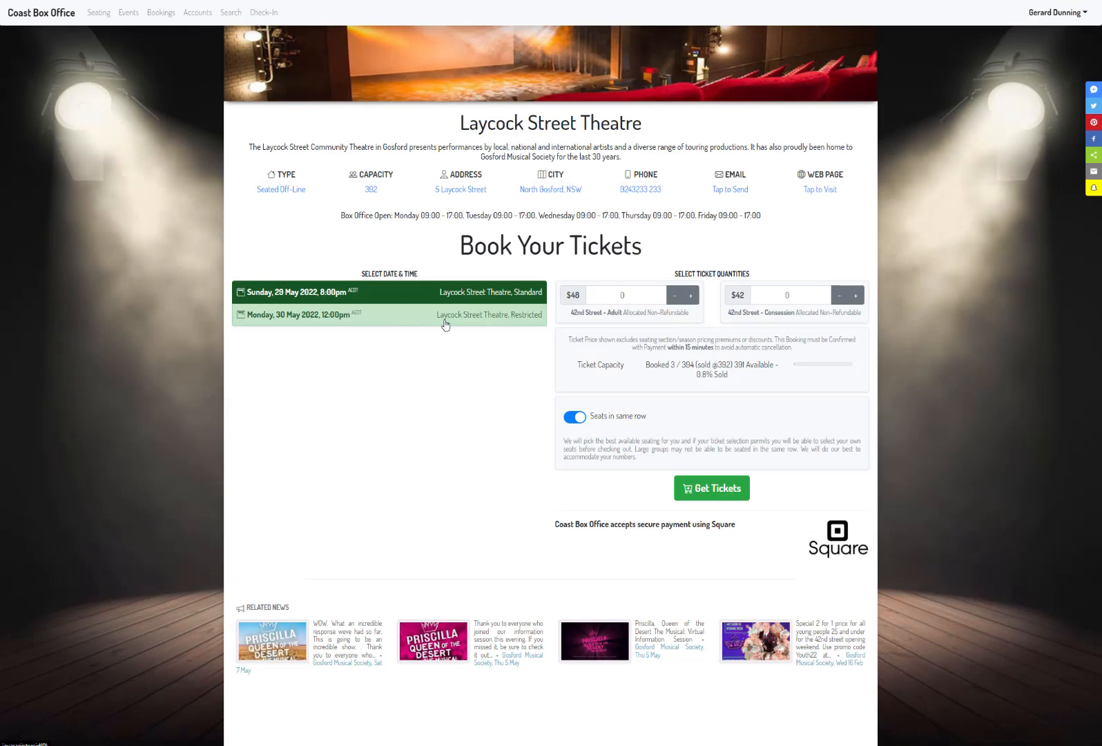
# Step: Get five 42nd Street - Adult tickets for the Monday, 30 May 2022, 12:00pm show in the Restricted plan
pyautogui.click(311, 319)
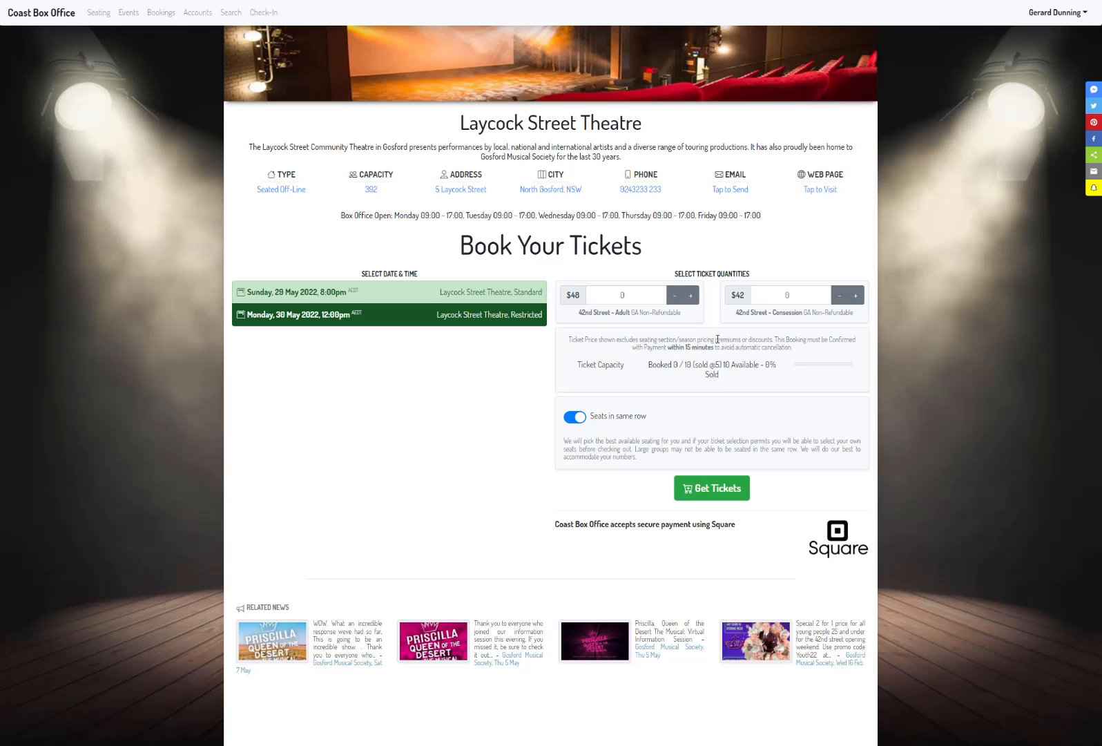
pyautogui.click(692, 295)
pyautogui.click(691, 295)
pyautogui.click(692, 295)
pyautogui.click(691, 295)
pyautogui.click(718, 490)
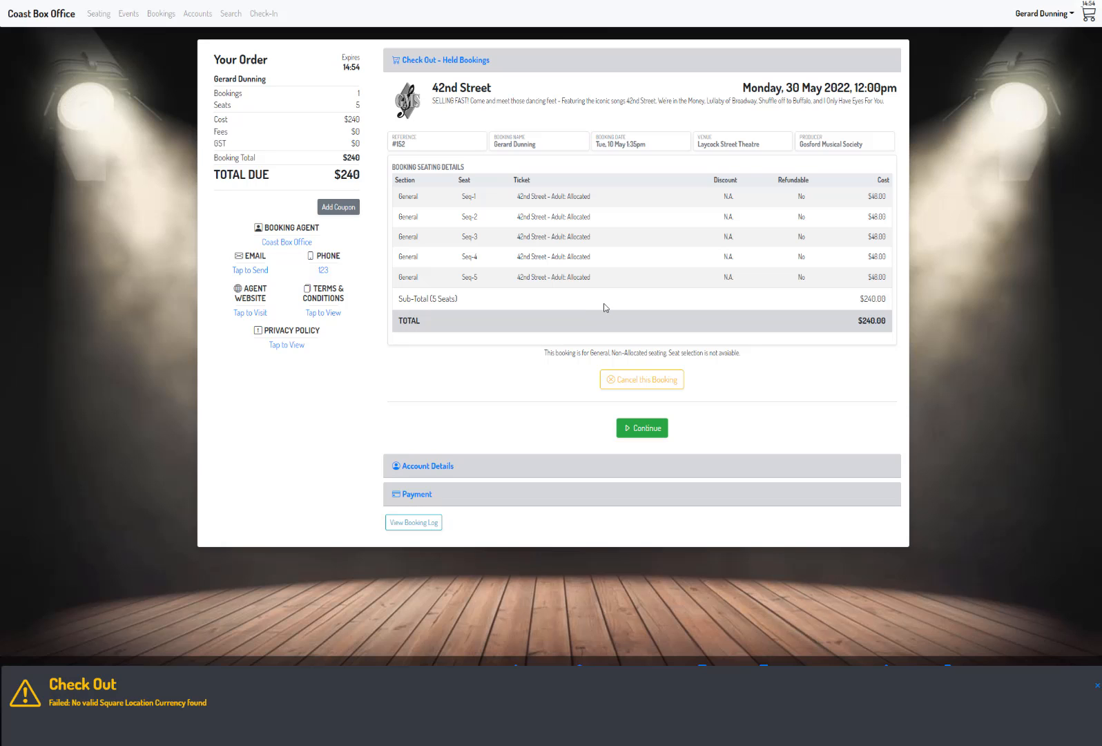
# Step: Return to the 42nd Street booking page and check the availability of the Monday, 30 May show
pyautogui.click(65, 20)
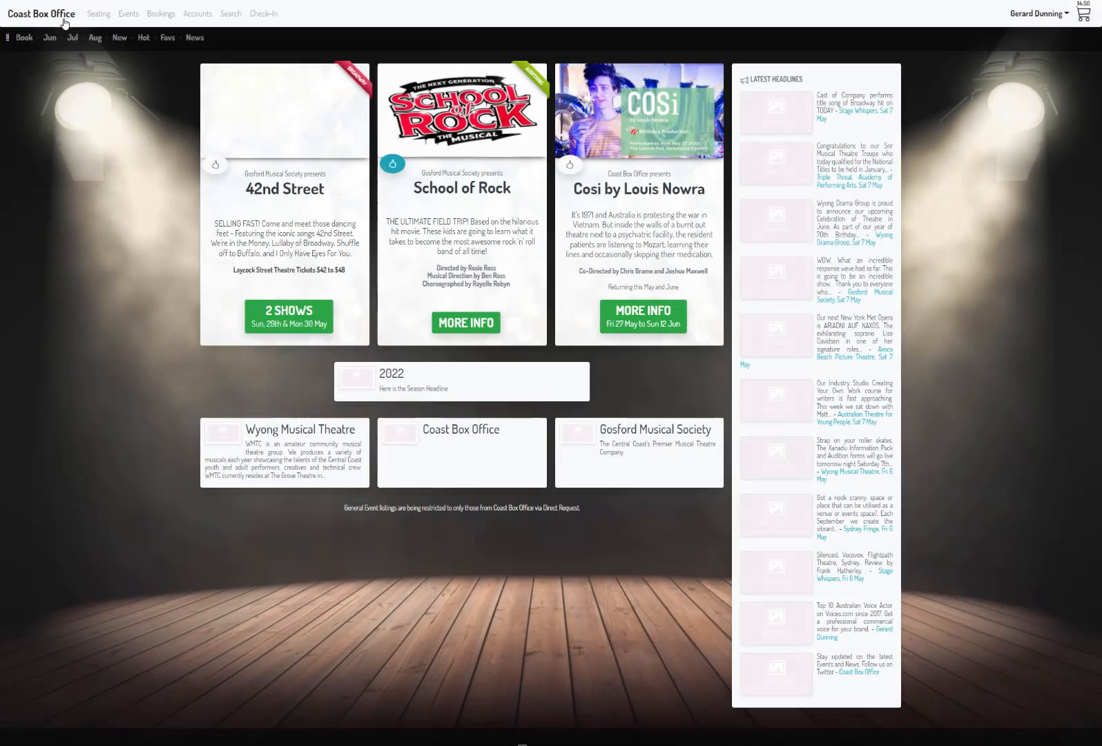
pyautogui.click(316, 331)
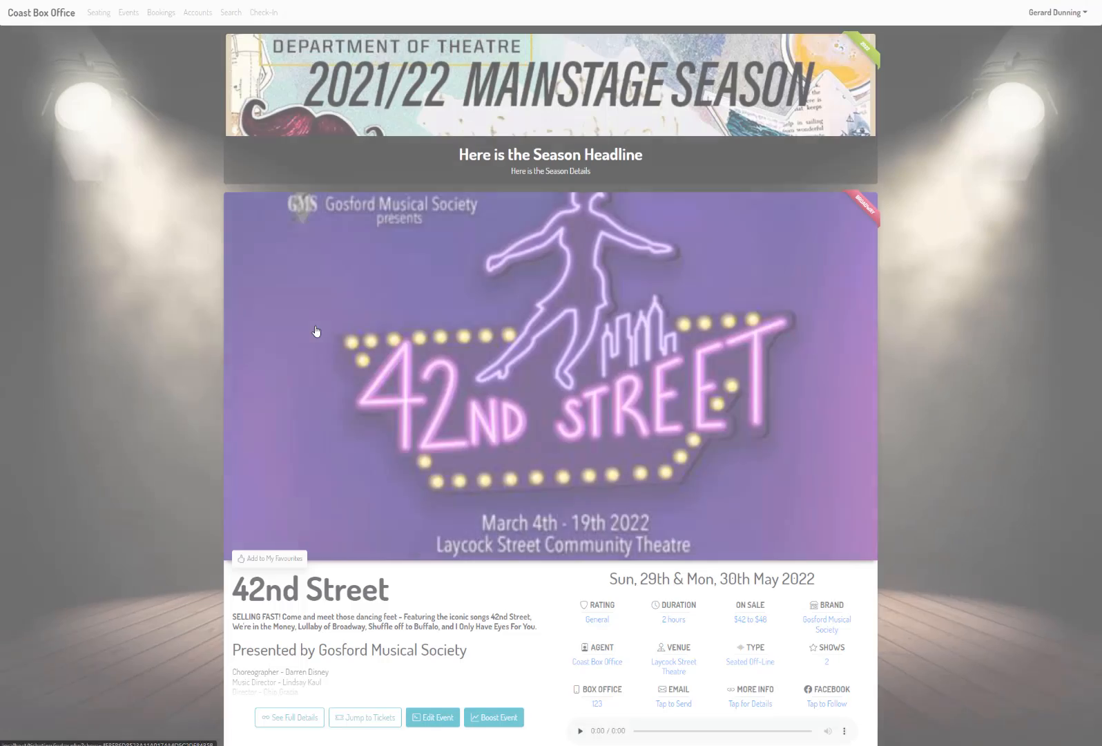
pyautogui.scroll(-5, 414, 426)
pyautogui.click(377, 461)
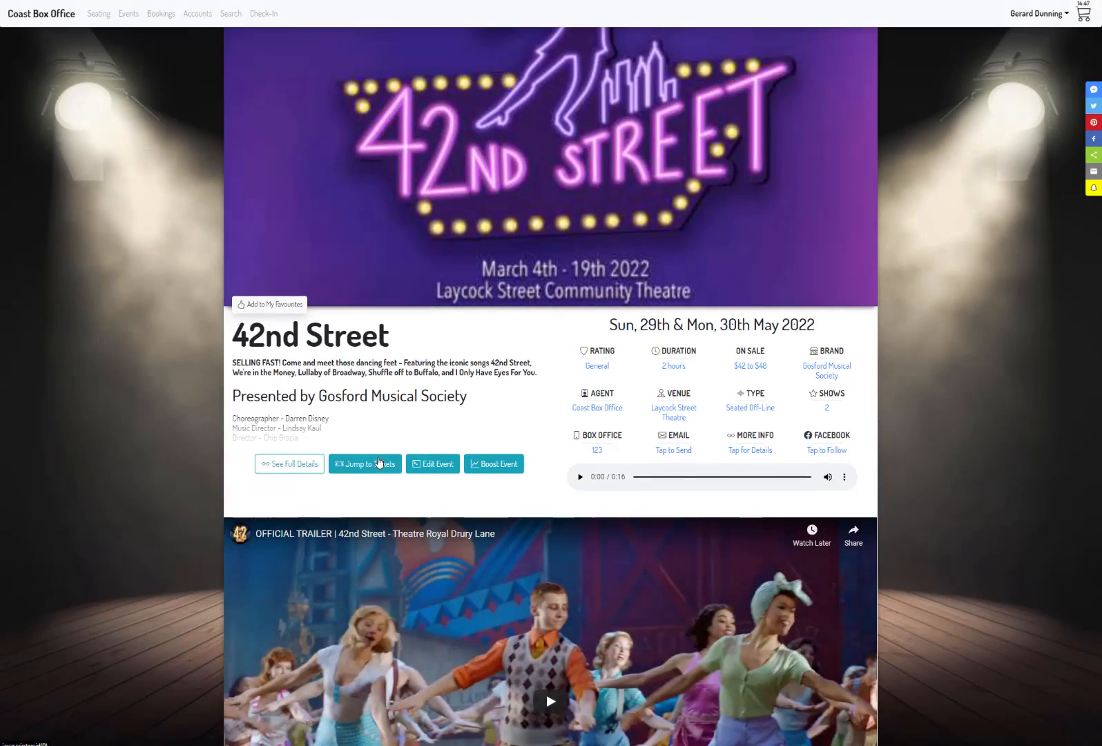
pyautogui.scroll(1, 422, 394)
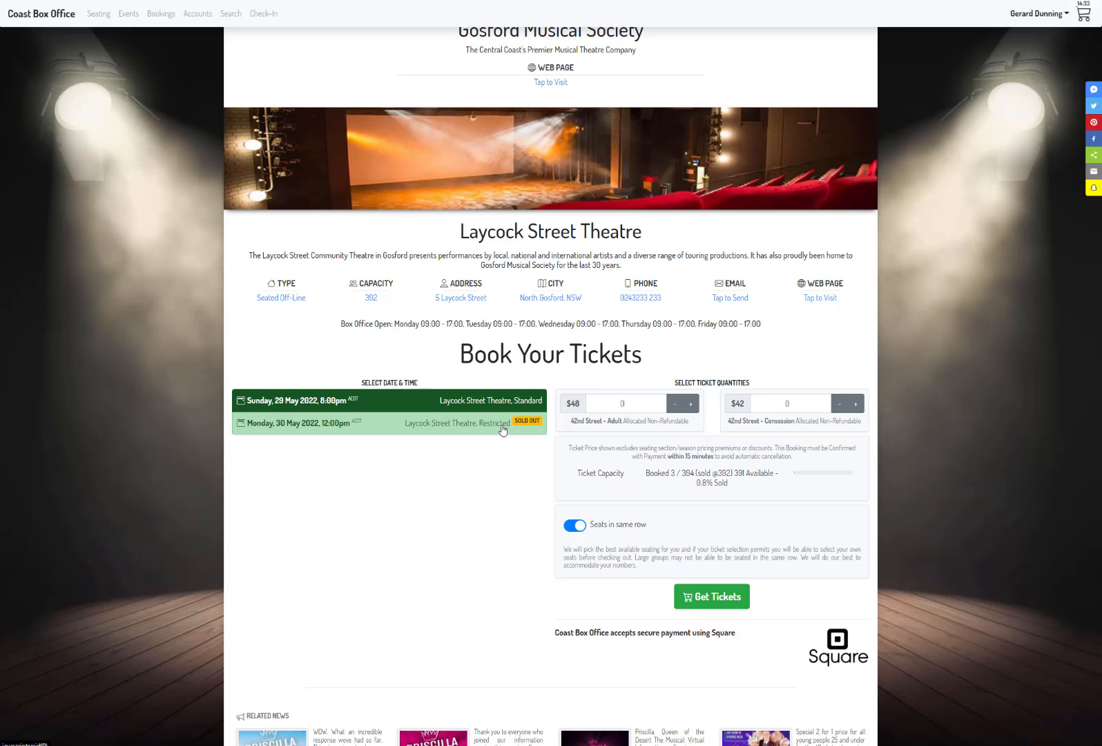
# Step: Set the sold-out capacity of Laycock Street Theatre's Restricted seating plan to 8 and save the plan
pyautogui.click(101, 20)
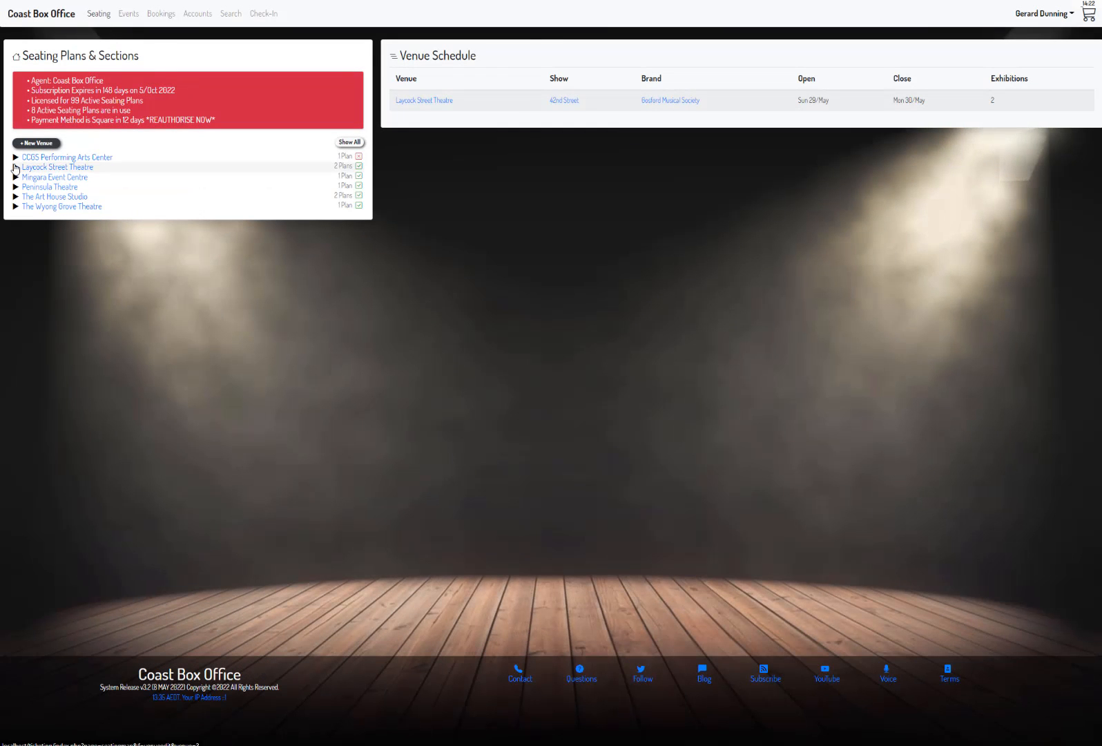
pyautogui.click(15, 167)
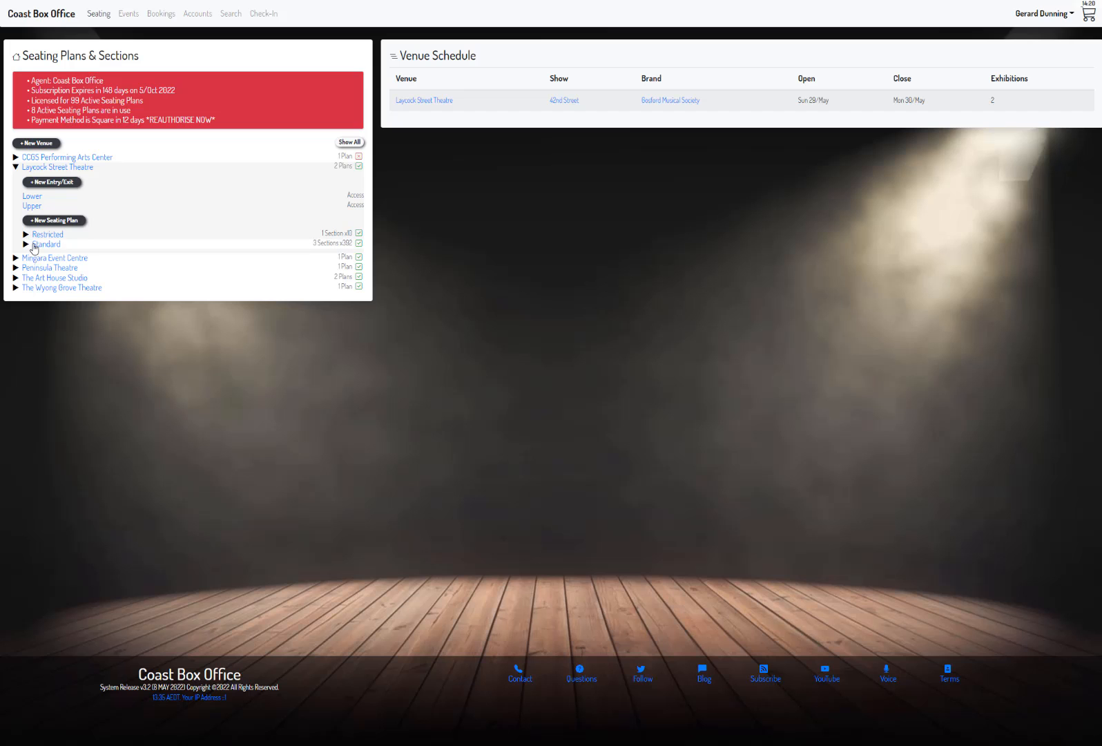
pyautogui.click(47, 235)
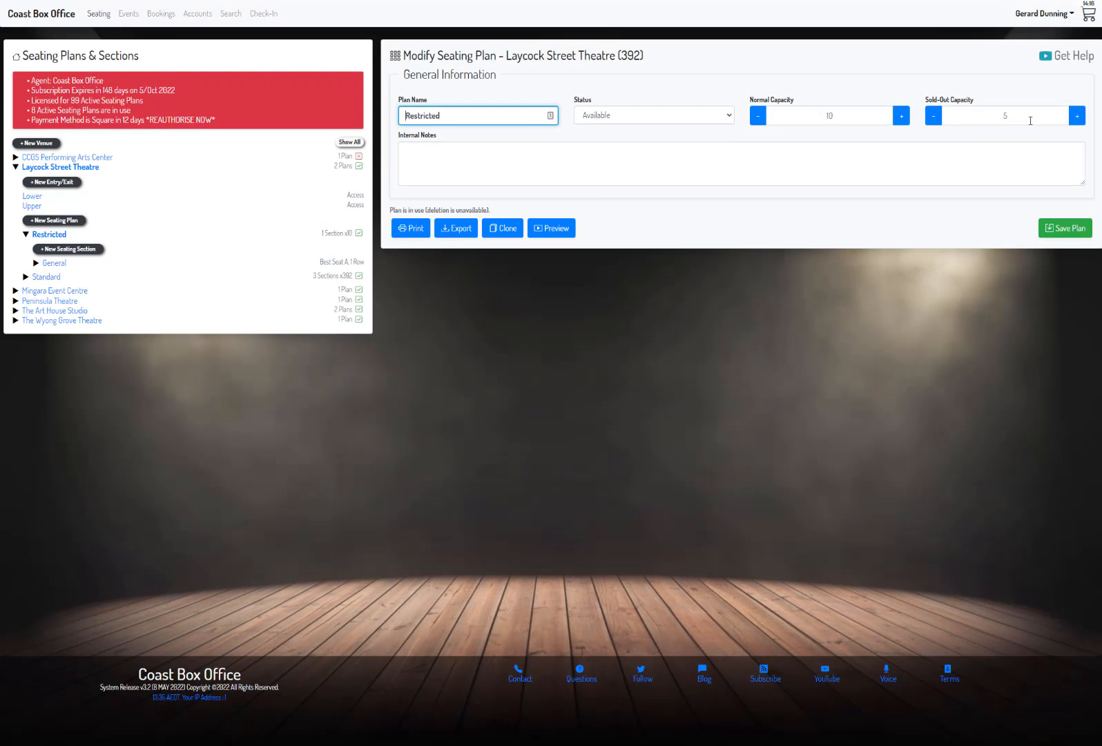
pyautogui.click(1015, 117)
pyautogui.moveTo(1015, 119); pyautogui.dragTo(999, 117)
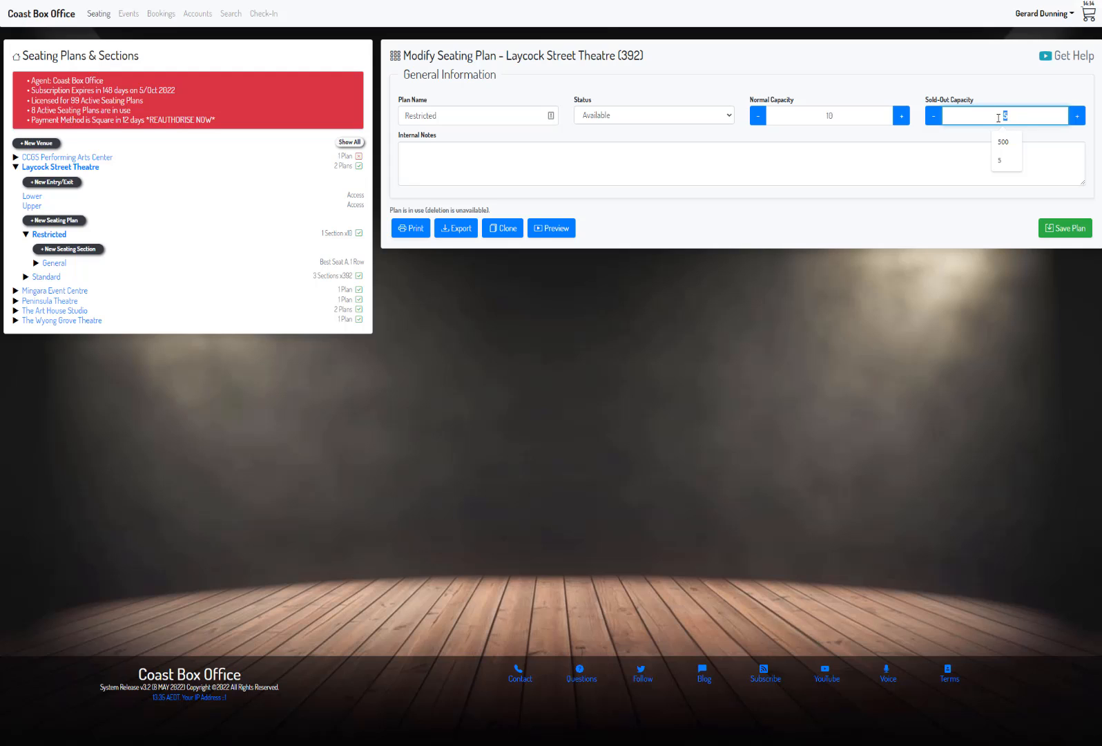
pyautogui.write('8')
pyautogui.click(1076, 233)
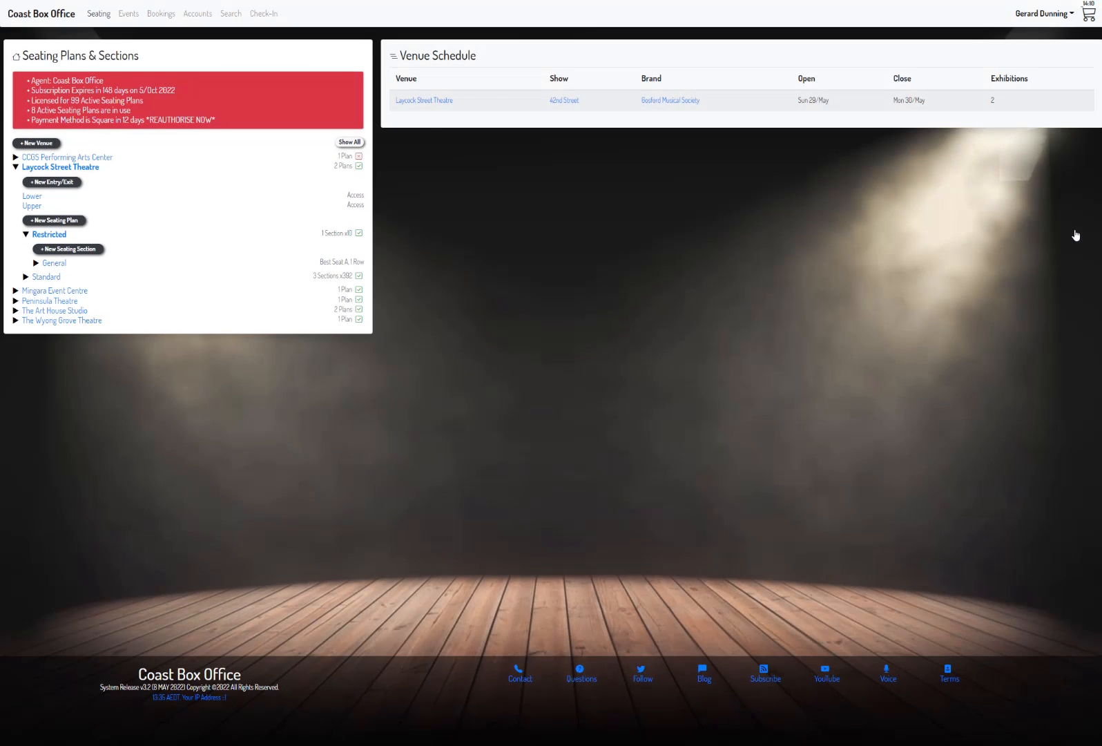
# Step: Check the Restricted plan's virtual seating row, and the Monday, 30 May show's ticket capacity on the 42nd Street booking page
pyautogui.click(36, 263)
pyautogui.click(66, 292)
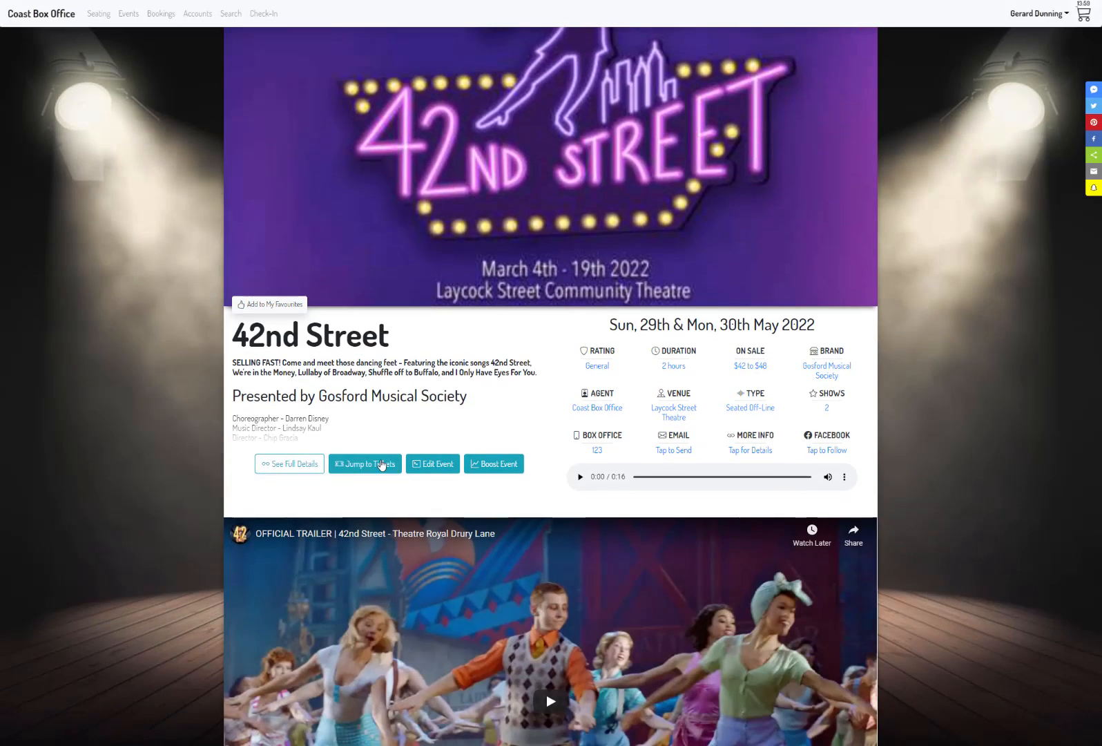
pyautogui.click(385, 464)
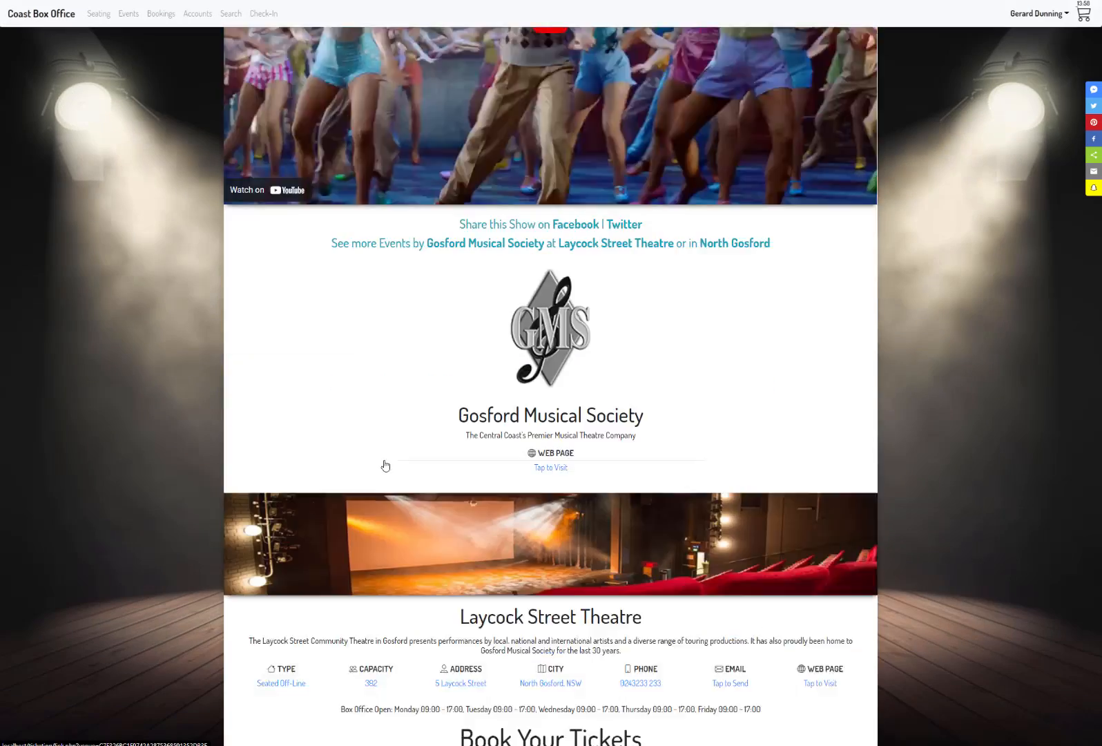
pyautogui.click(449, 323)
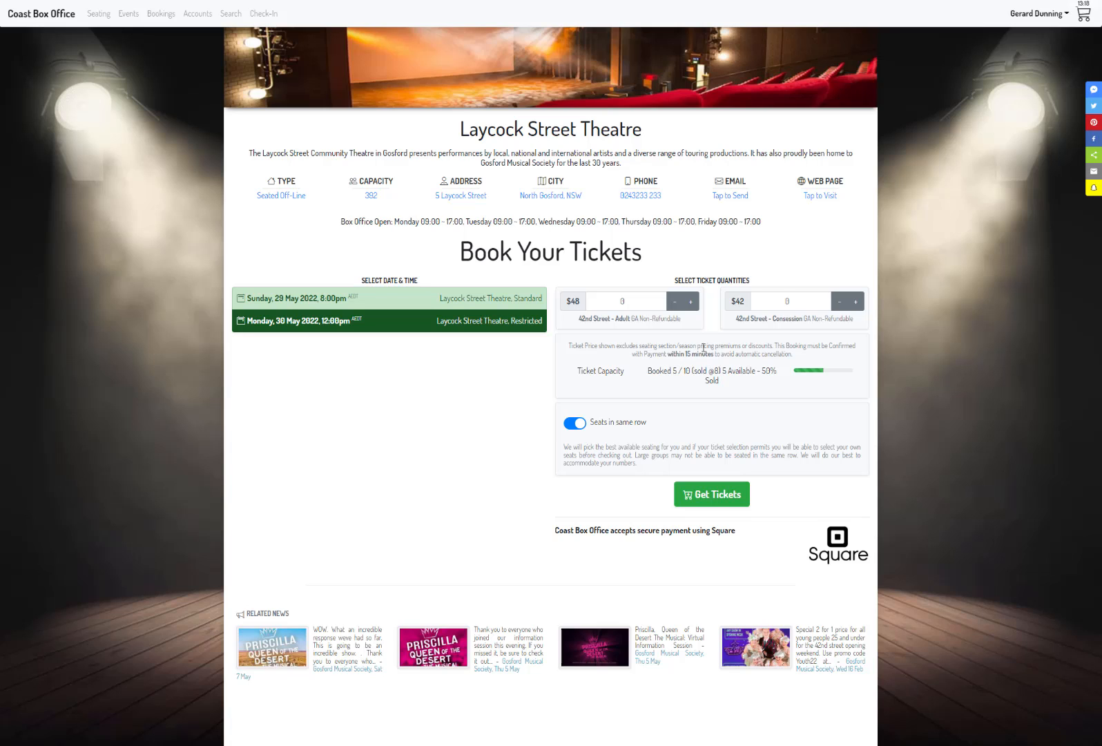
# Step: Try to get ten 42nd Street - Adult tickets for the Monday, 30 May 2022, 12:00pm show
pyautogui.click(591, 299)
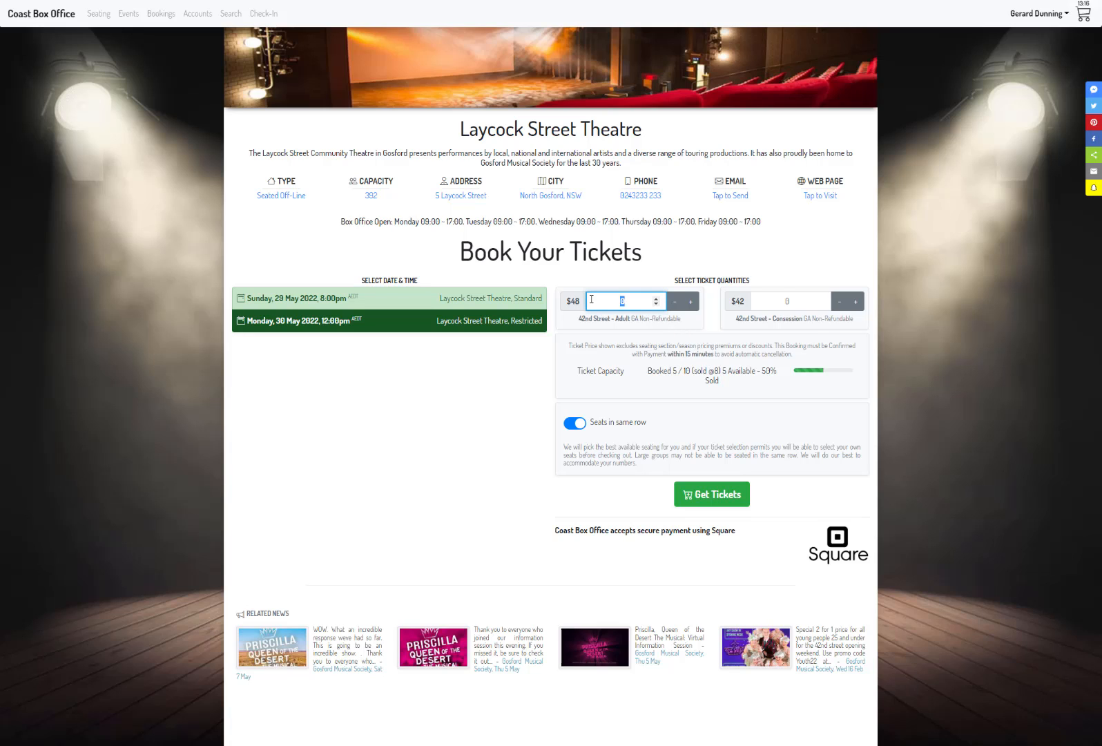
pyautogui.write('10')
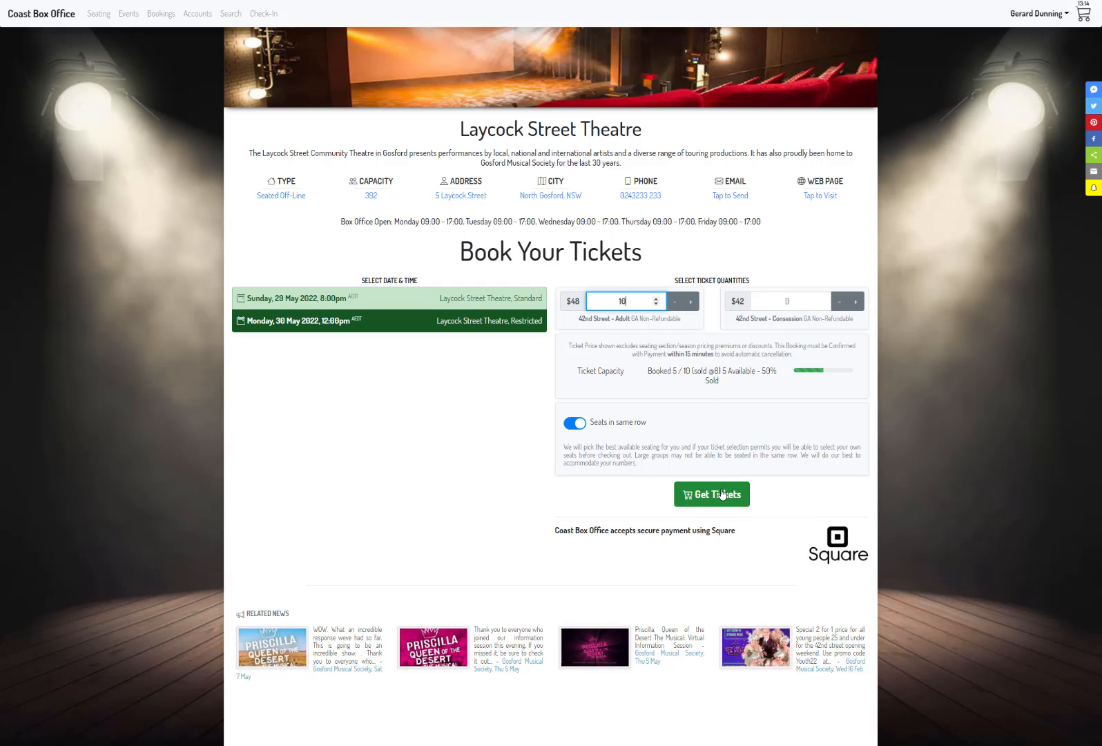
pyautogui.click(722, 494)
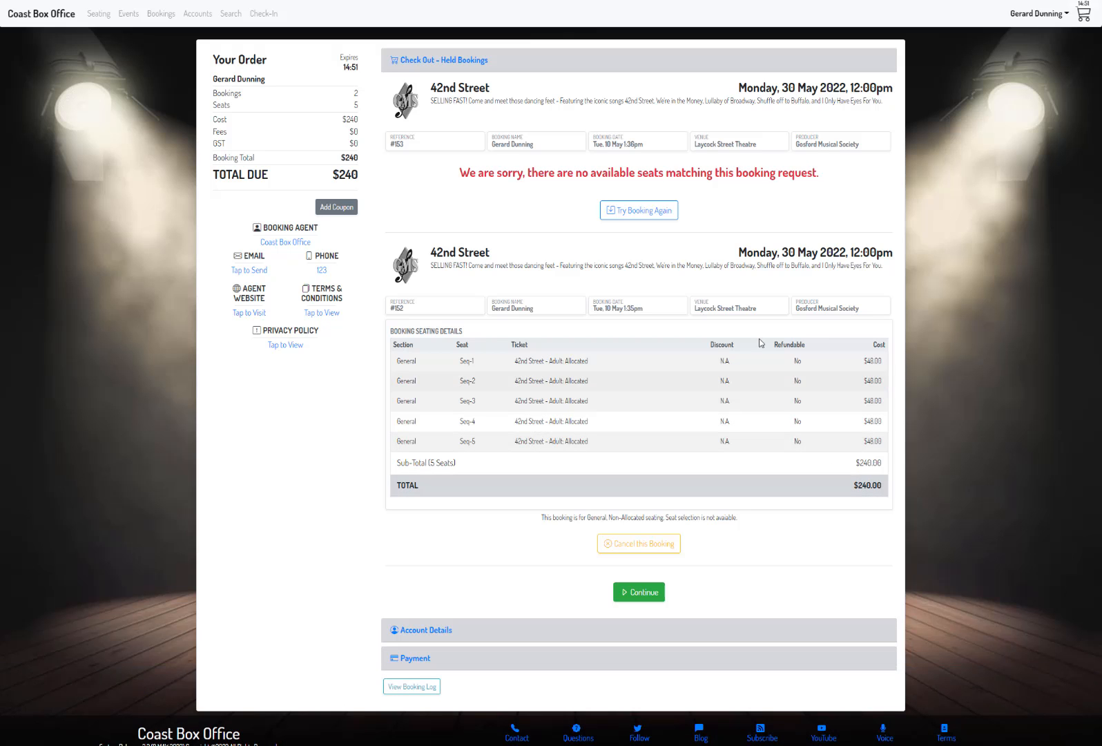
# Step: Try the booking again with four 42nd Street - Adult tickets for the Monday, 30 May 2022, 12:00pm show
pyautogui.click(633, 215)
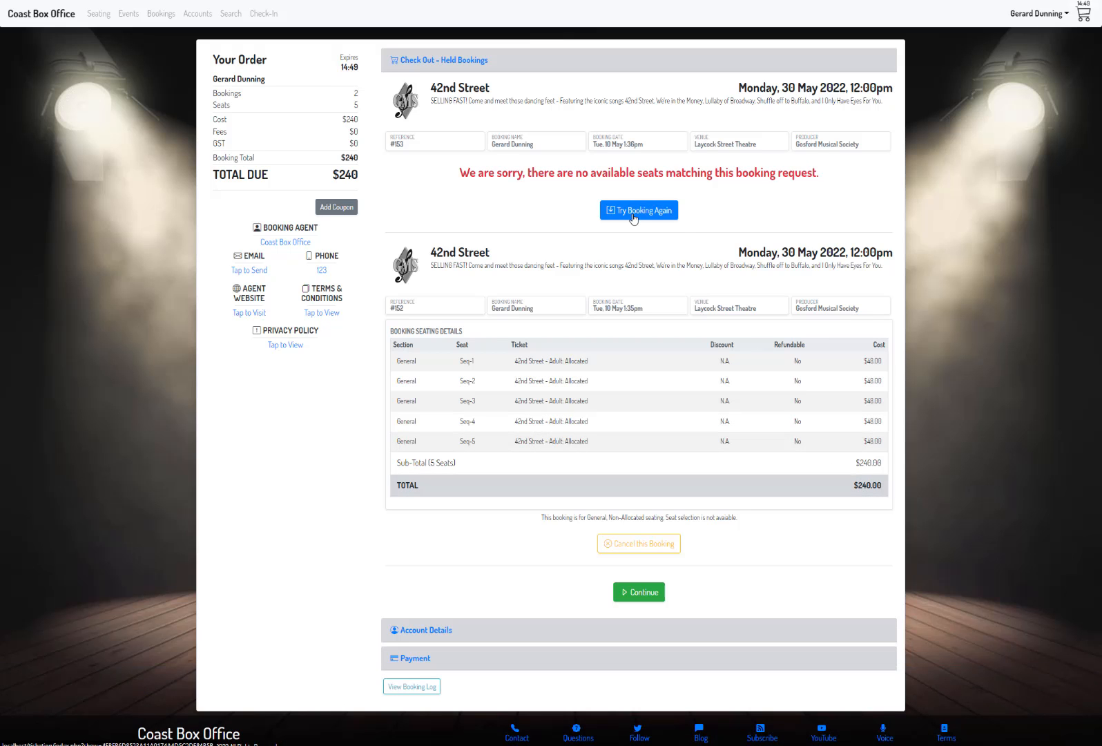
pyautogui.scroll(-6, 544, 418)
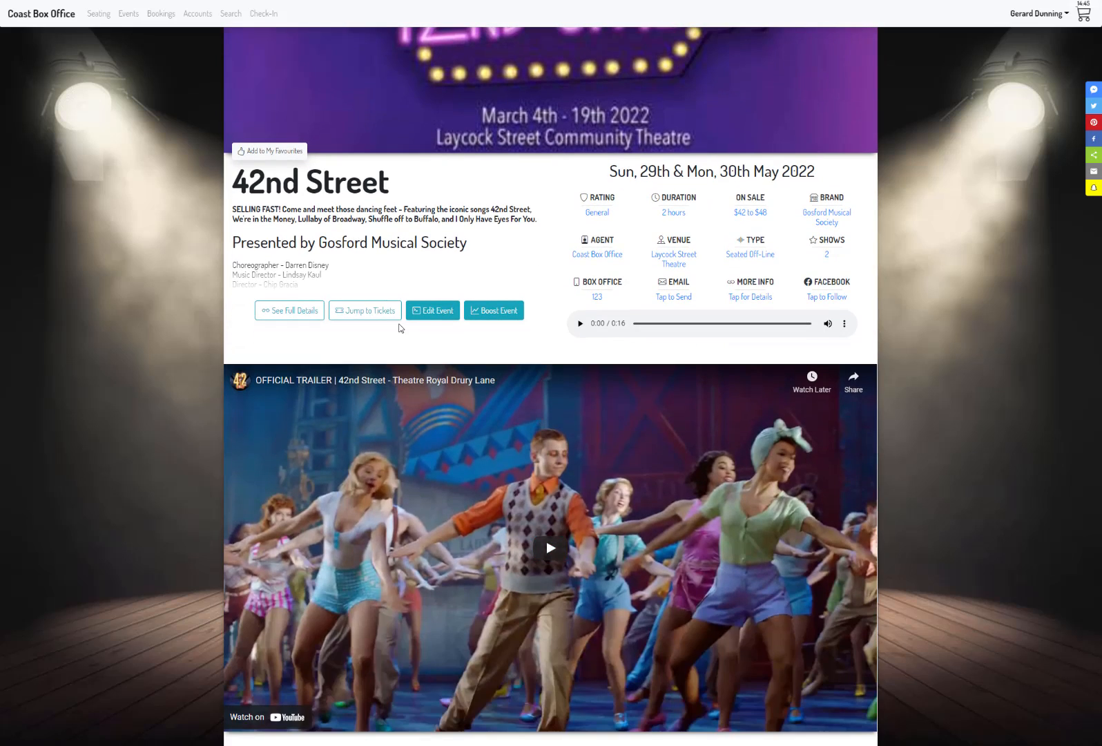
pyautogui.click(384, 314)
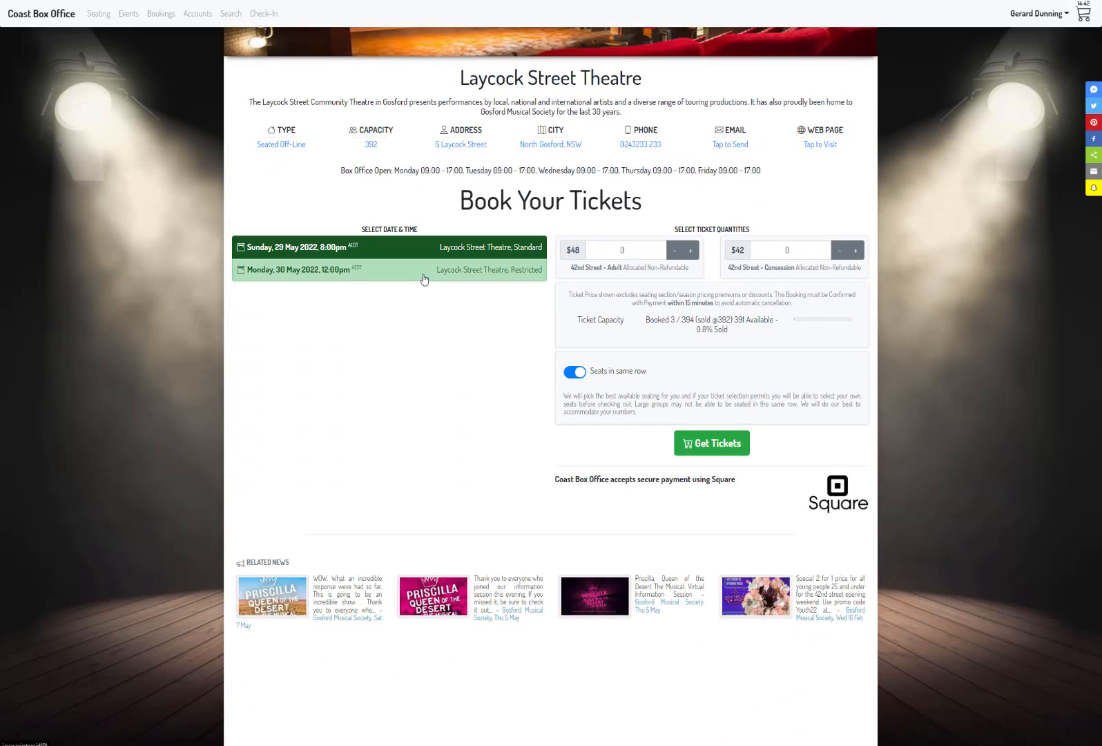
pyautogui.click(424, 277)
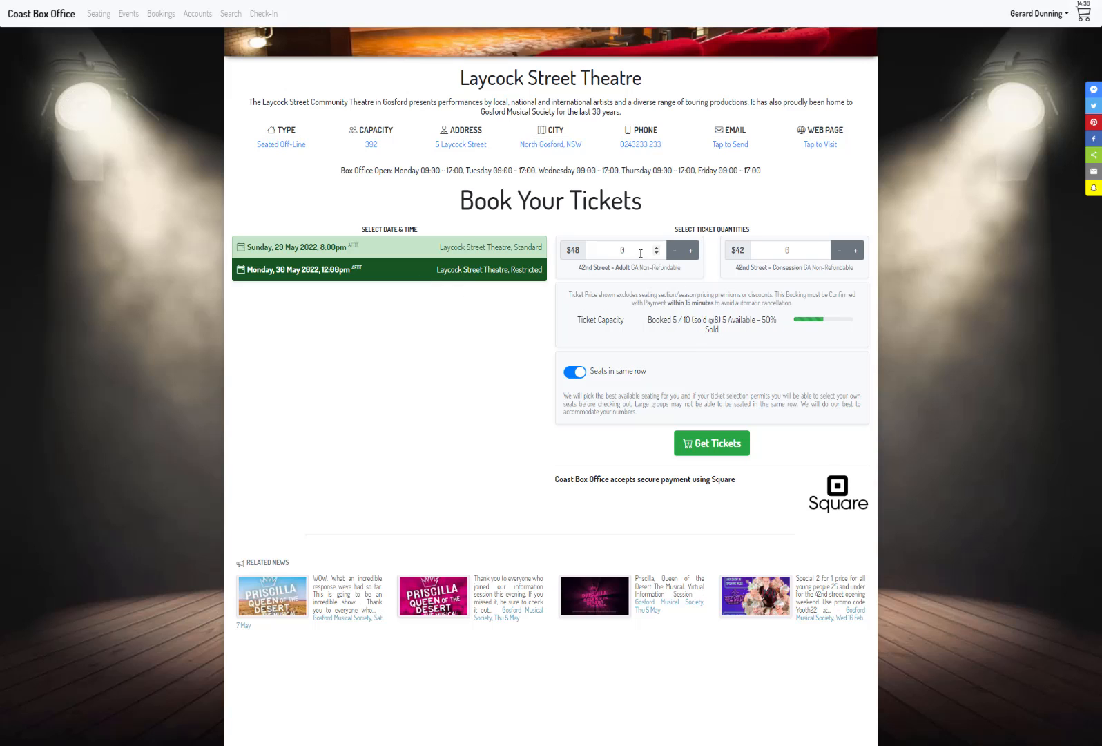
pyautogui.click(600, 242)
pyautogui.write('4')
pyautogui.click(716, 443)
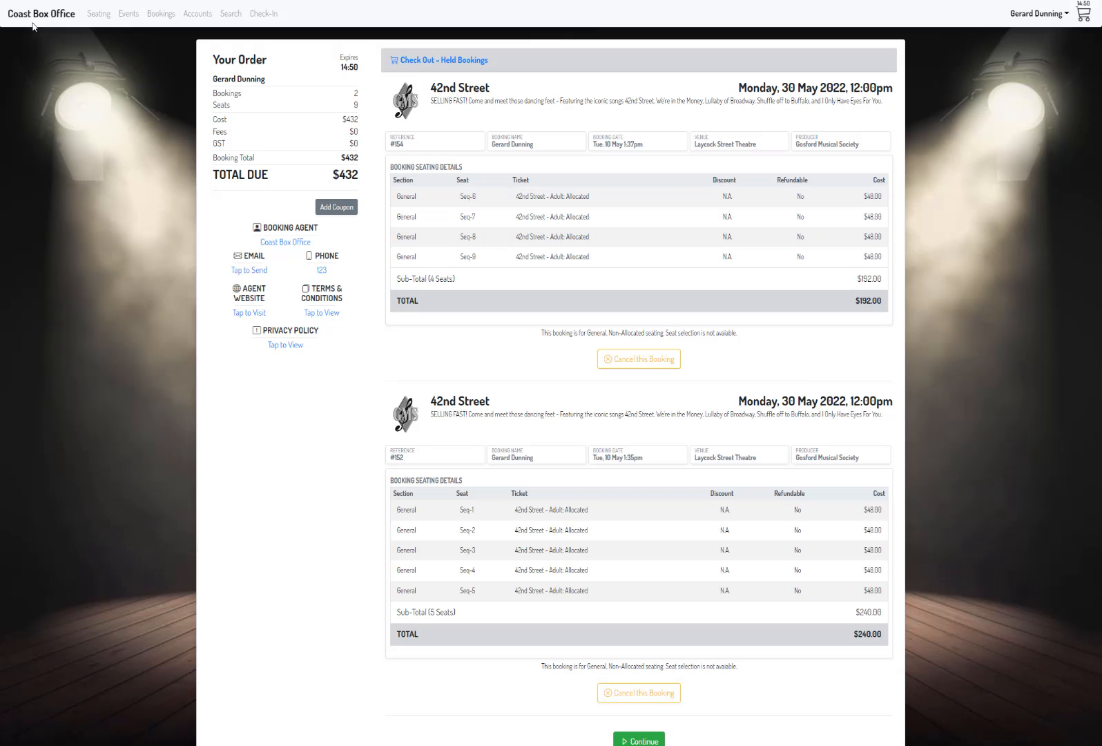
# Step: Return to the 42nd Street booking page and check whether the Monday, 30 May show is marked as sold out
pyautogui.click(45, 20)
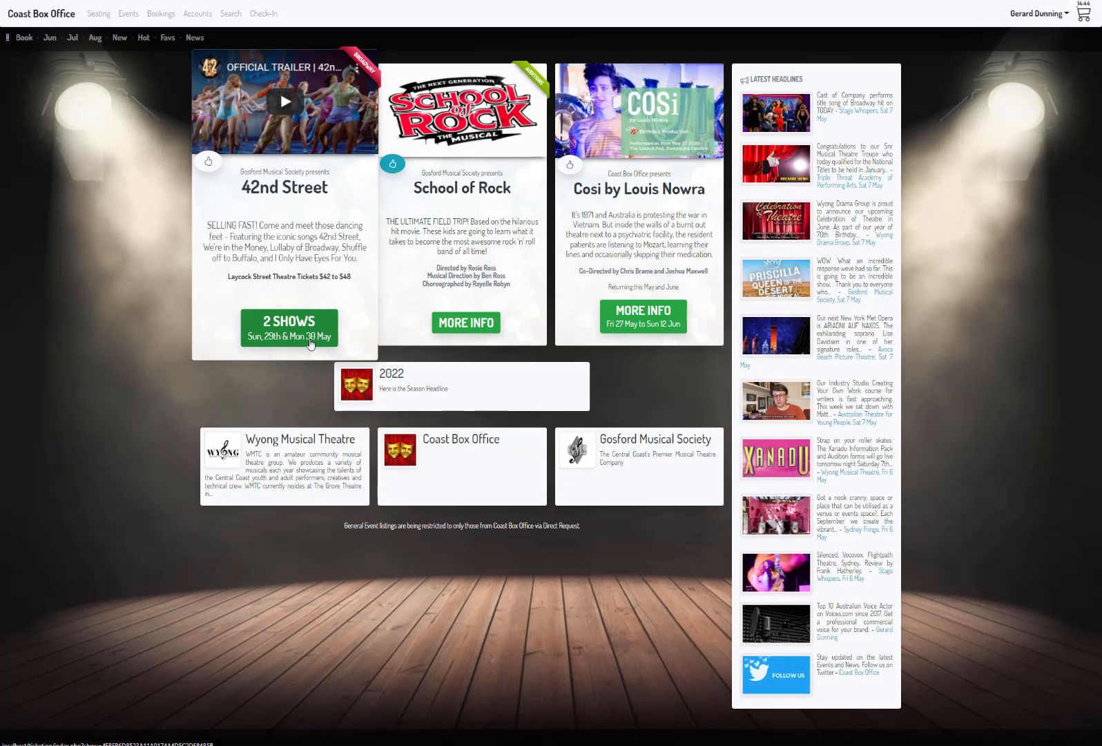
pyautogui.click(310, 343)
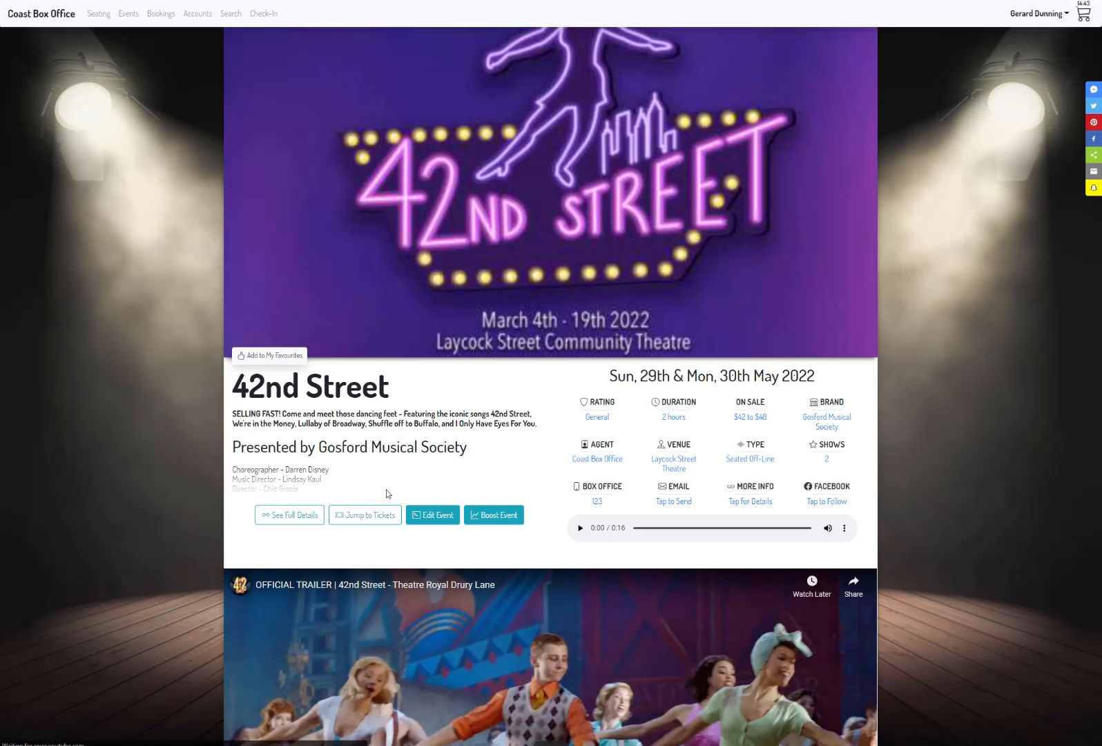
pyautogui.click(367, 514)
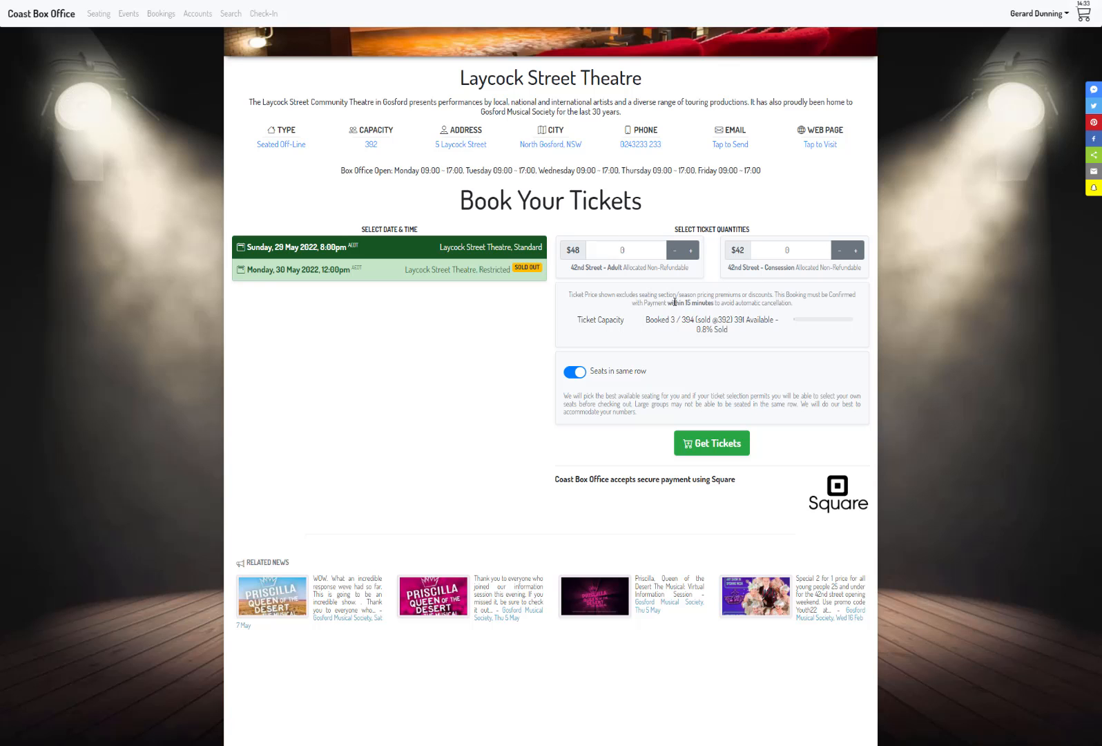
# Step: Open the held bookings in the cart and cancel the four-ticket 42nd Street booking
pyautogui.click(1082, 18)
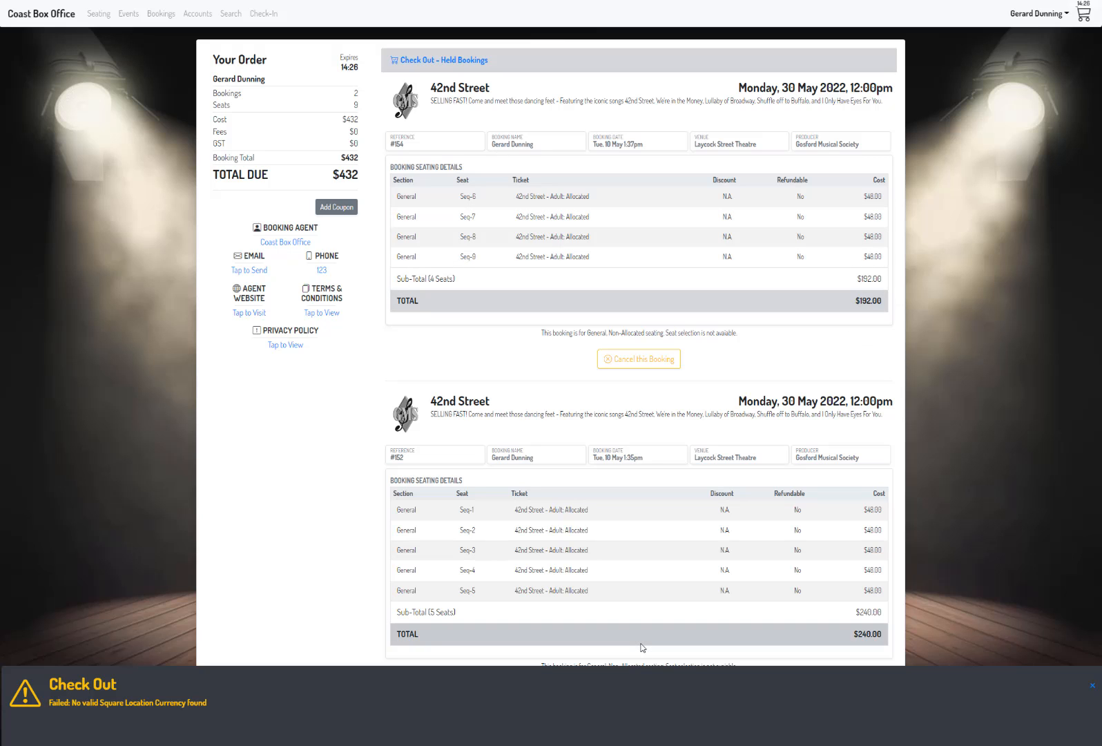
pyautogui.scroll(-2, 978, 388)
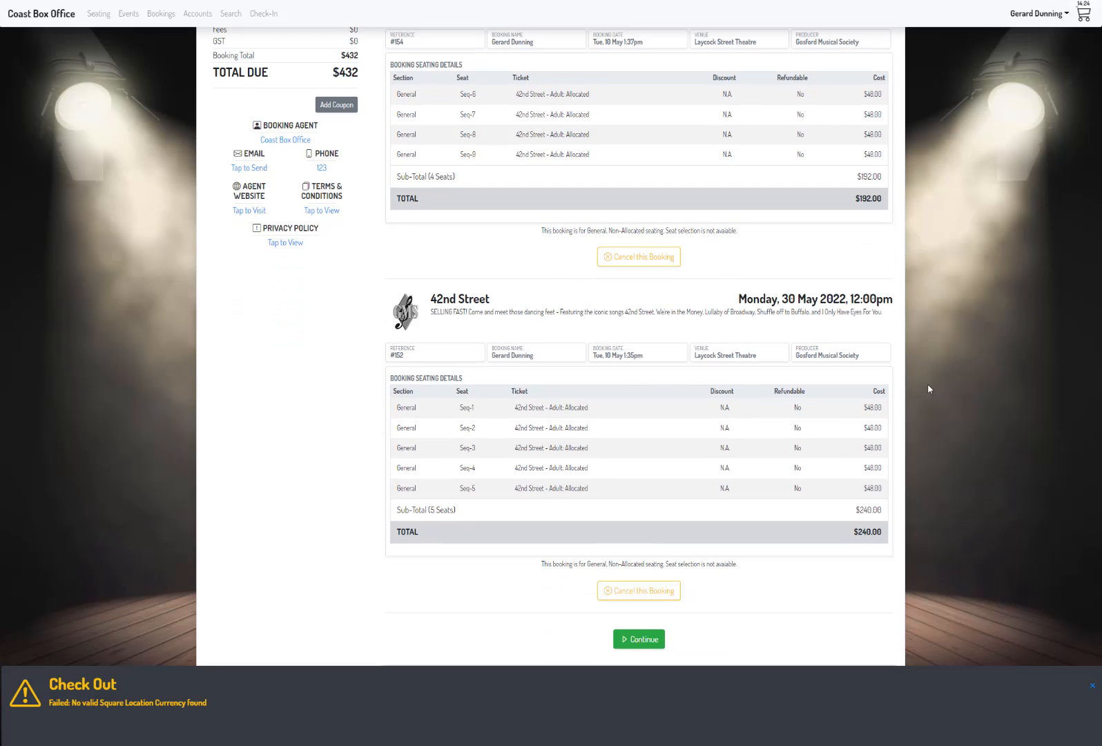
pyautogui.scroll(1, 906, 373)
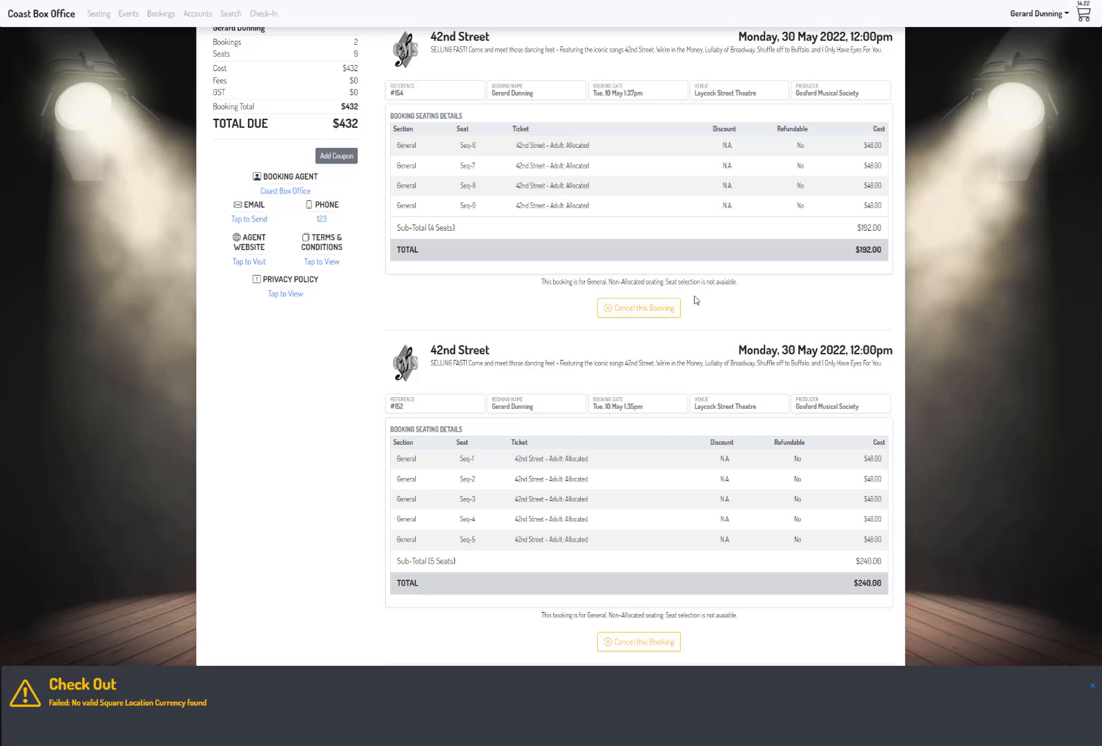
pyautogui.click(649, 308)
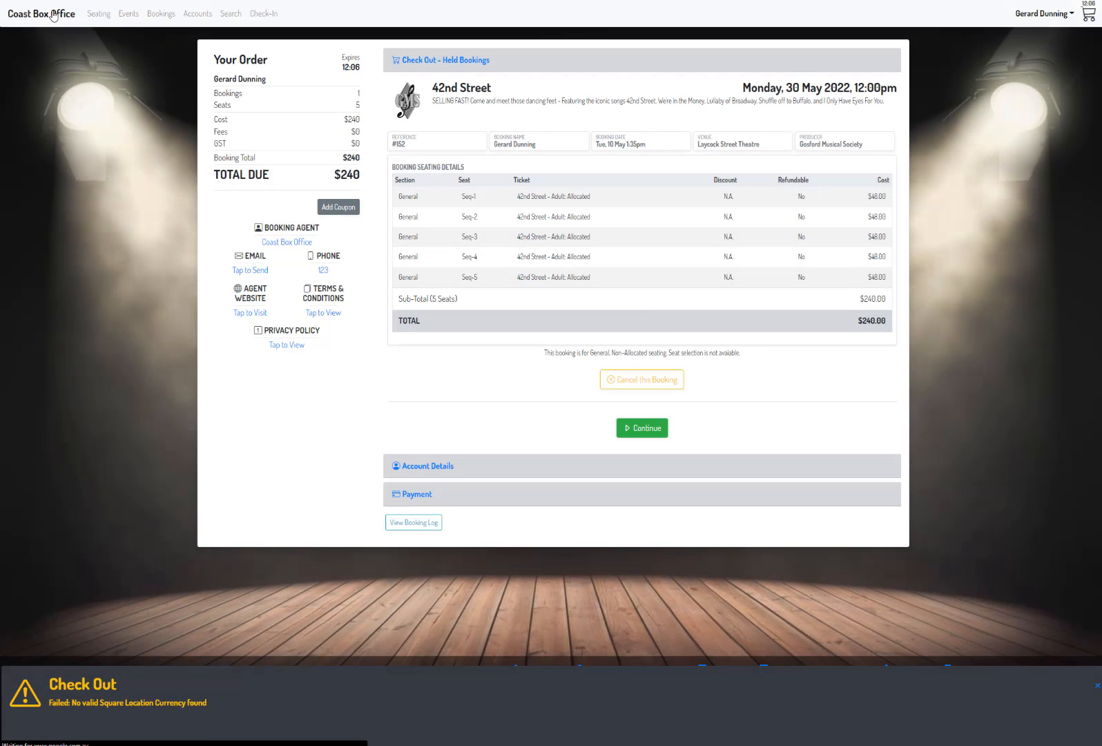
# Step: Check the Monday, 30 May show's availability on the 42nd Street booking page, and review the remaining held booking in the cart
pyautogui.click(53, 15)
pyautogui.click(295, 315)
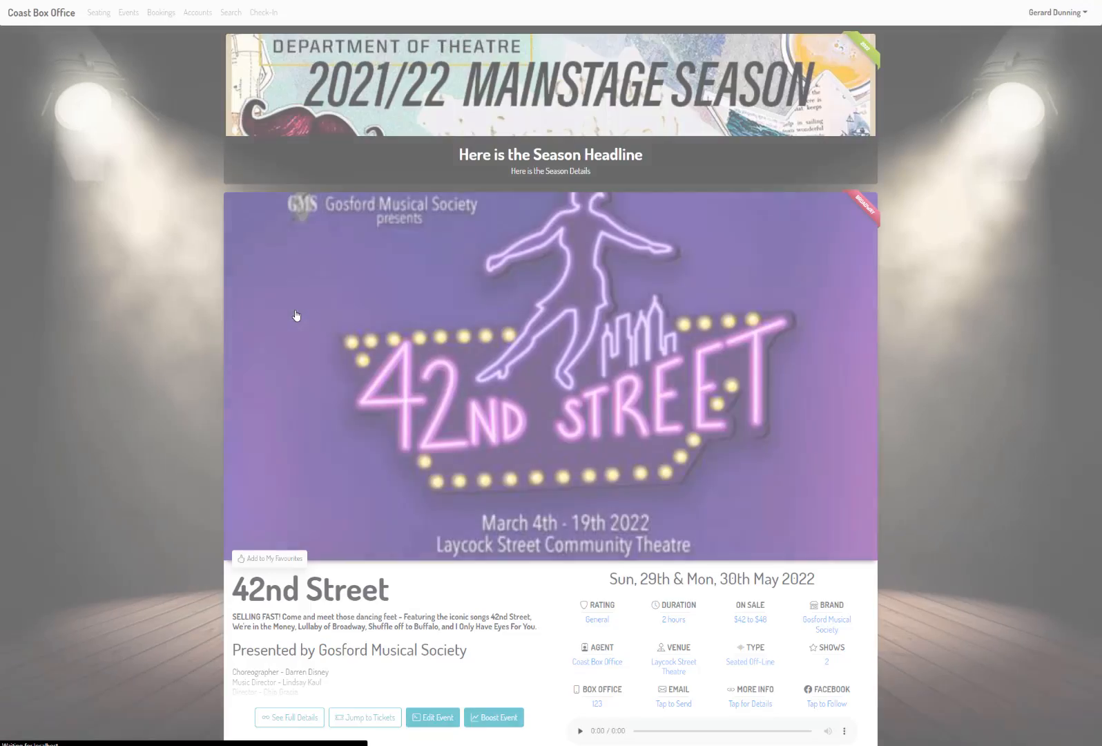
pyautogui.click(352, 495)
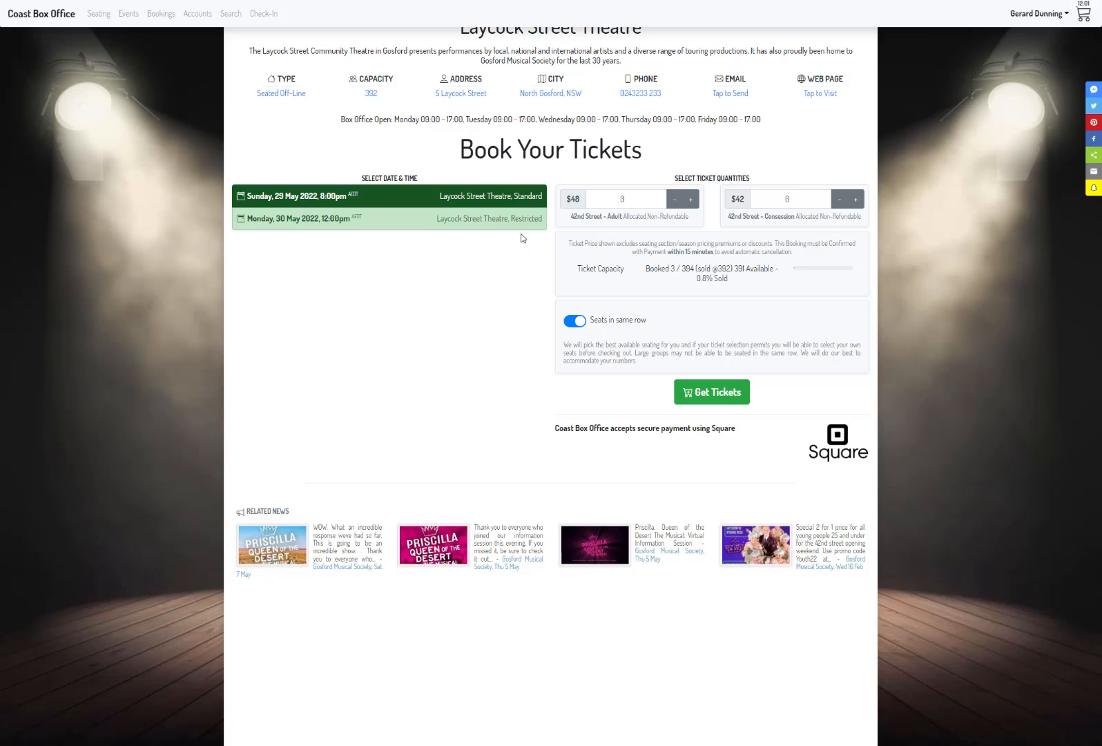
pyautogui.click(487, 220)
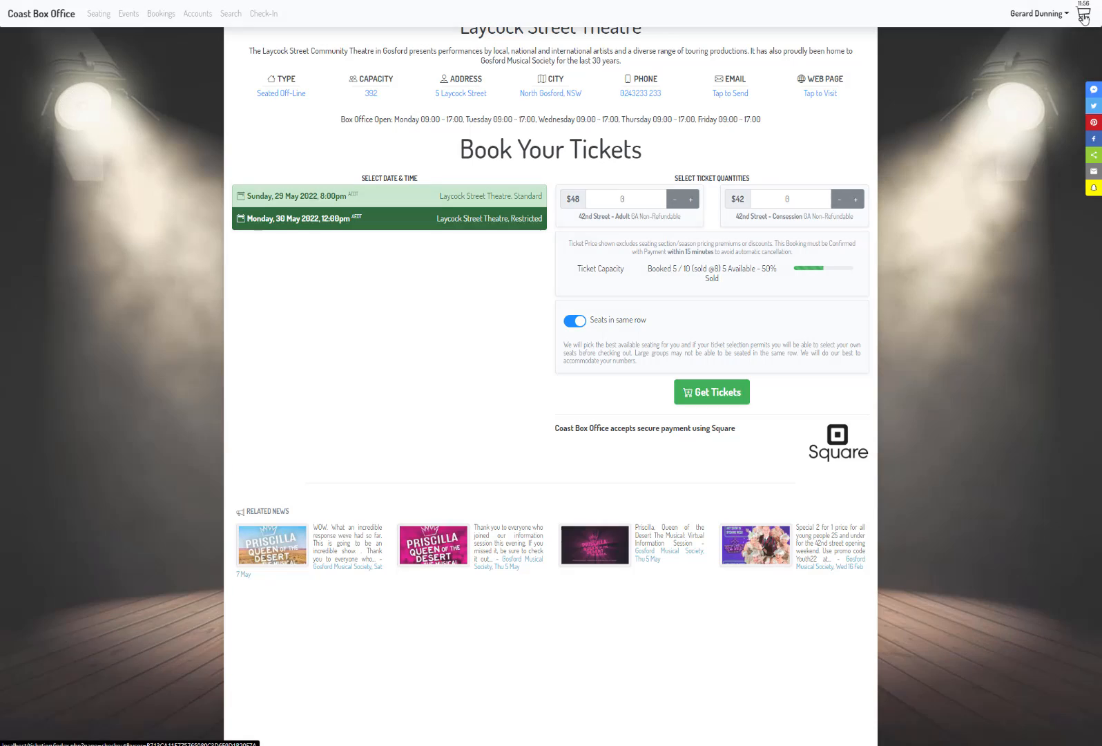
pyautogui.click(1083, 18)
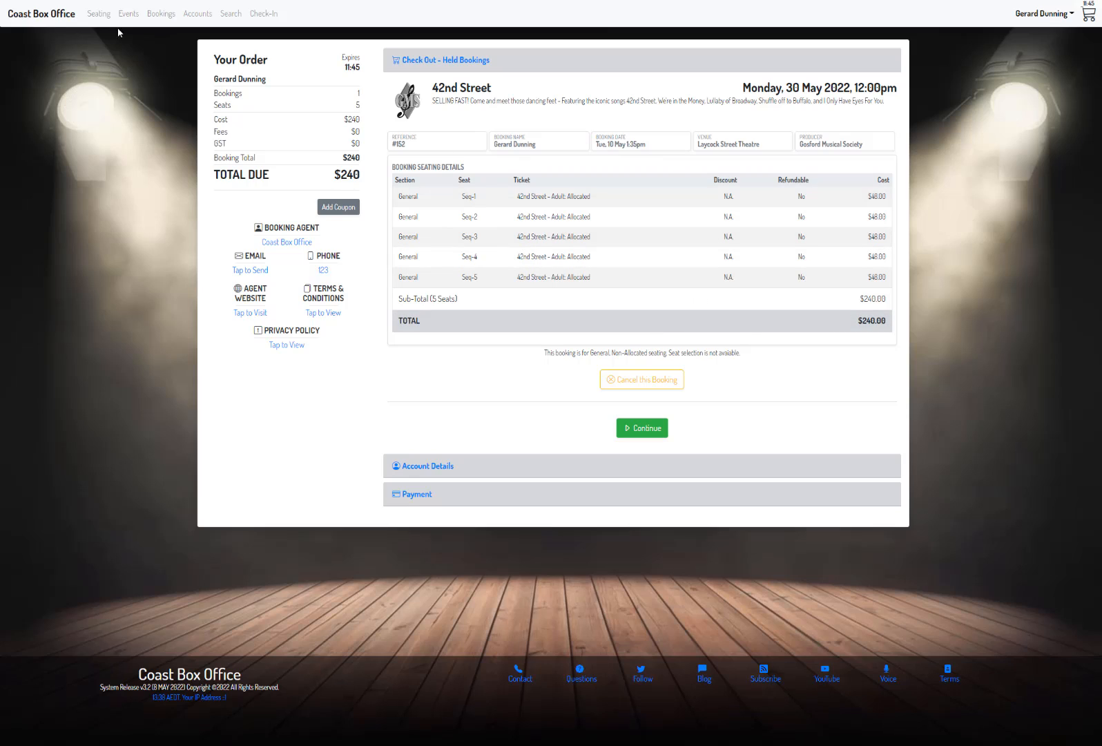
# Step: Go back to the 42nd Street booking page and examine the ticket capacity of the Monday, 30 May show in the Restricted plan
pyautogui.click(65, 17)
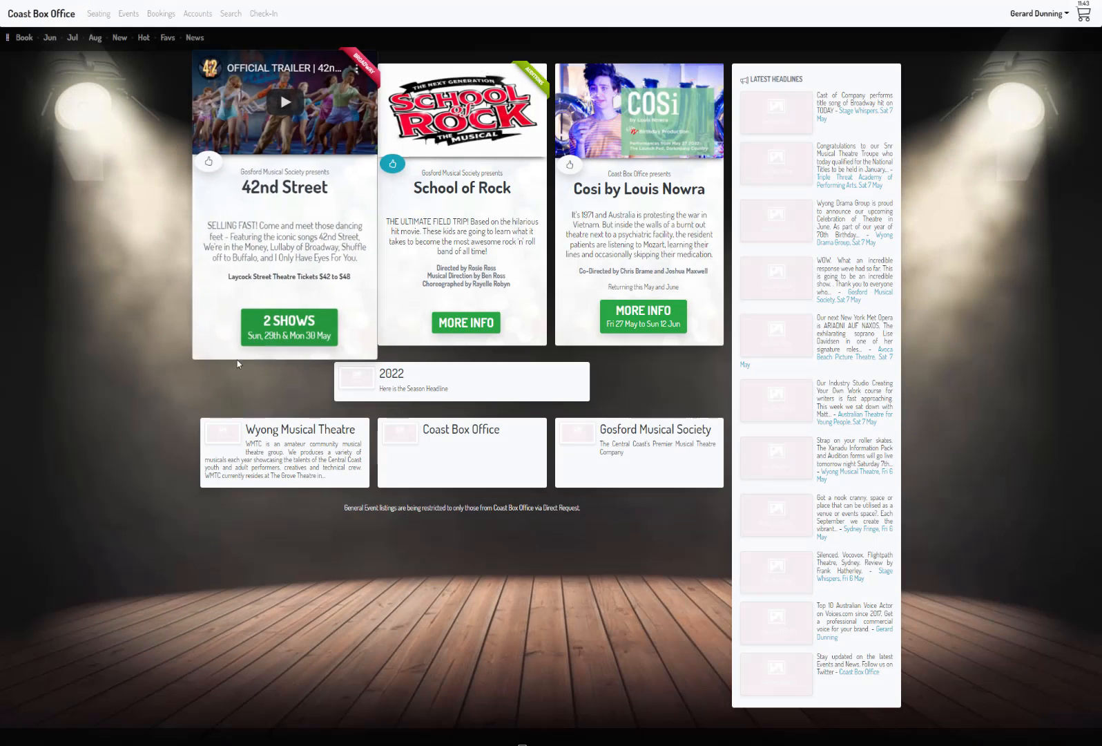
pyautogui.click(290, 327)
pyautogui.scroll(-4, 314, 332)
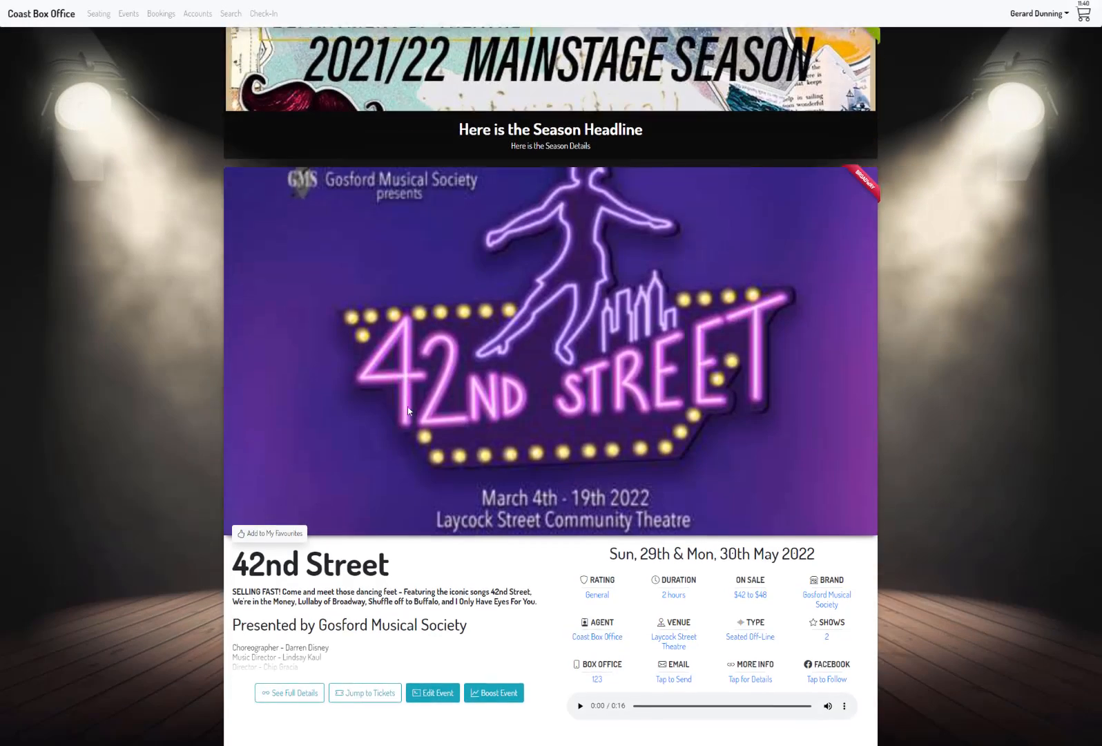
pyautogui.click(381, 463)
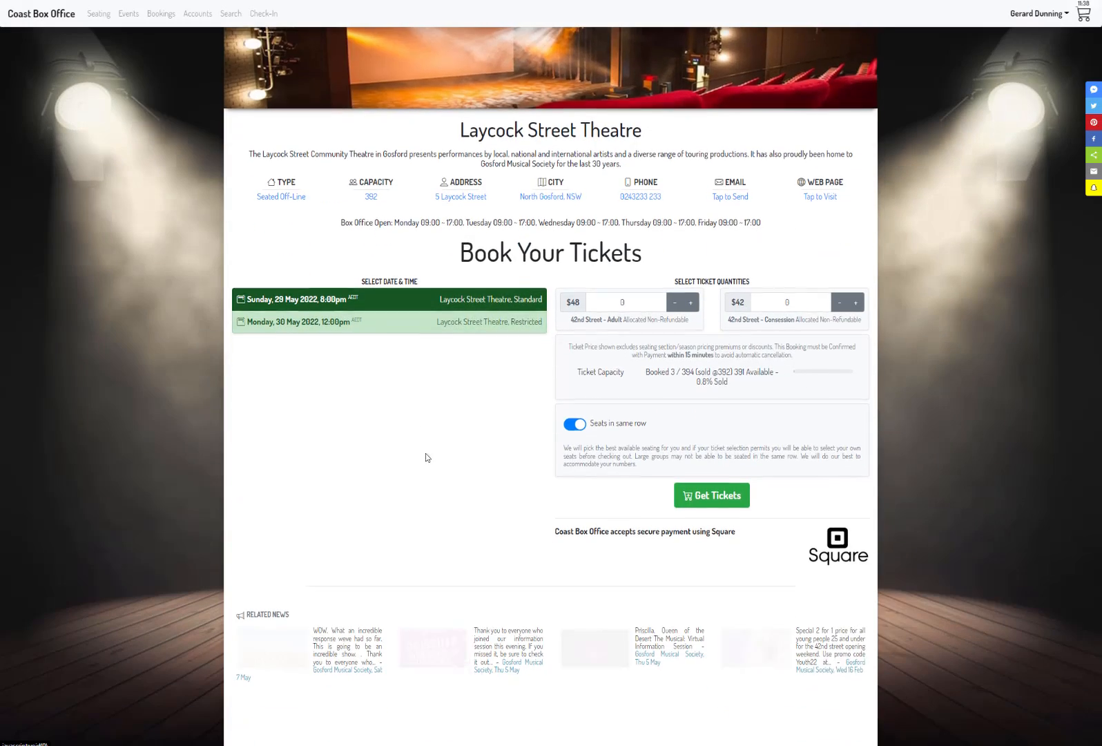
pyautogui.click(420, 327)
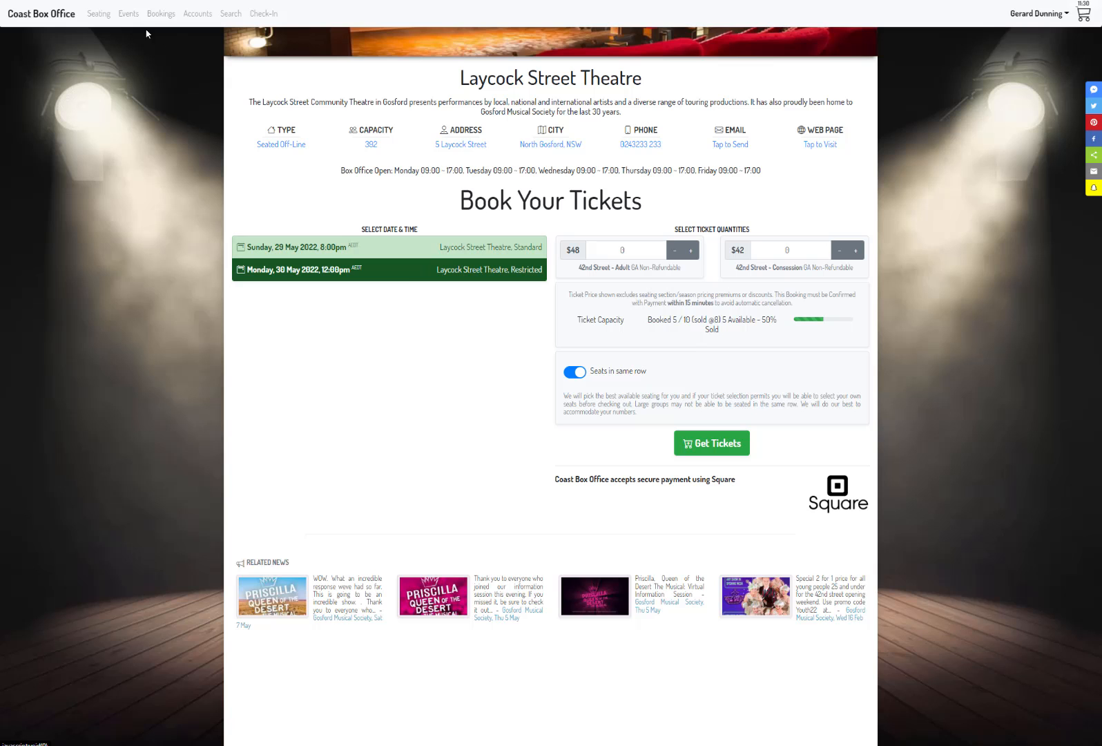
# Step: Set Laycock Street Theatre's Restricted seating plan to a normal capacity of 20 and a sold-out capacity of 18, and save the plan
pyautogui.click(100, 15)
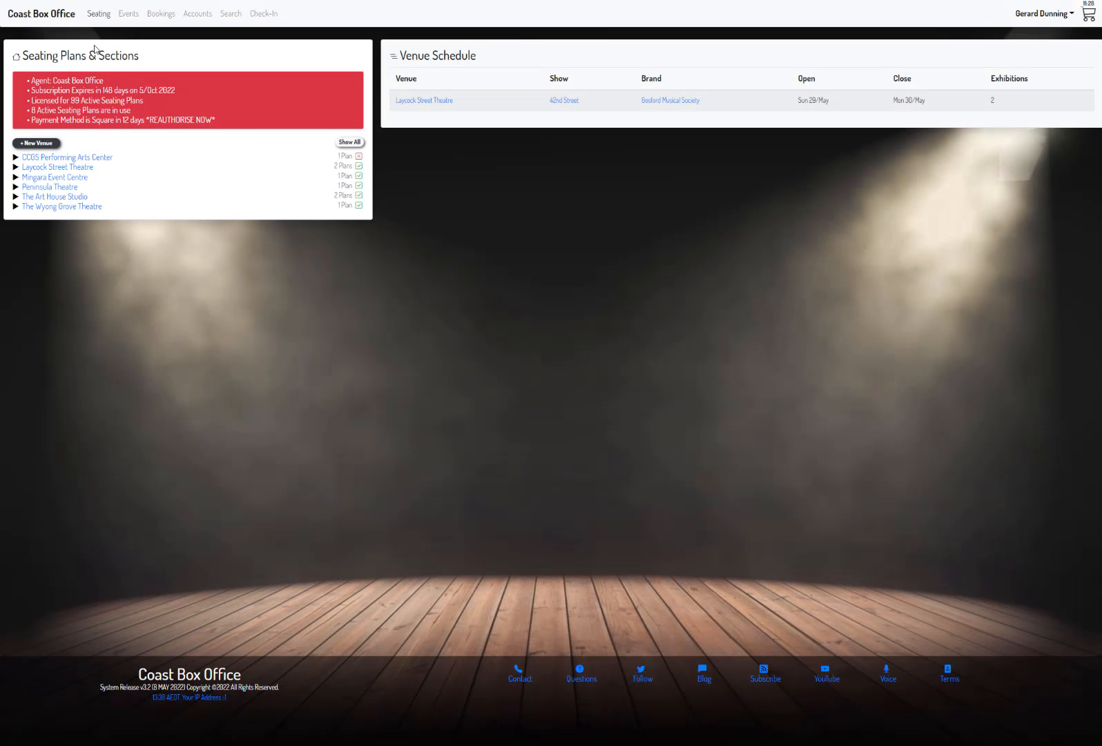
pyautogui.click(14, 167)
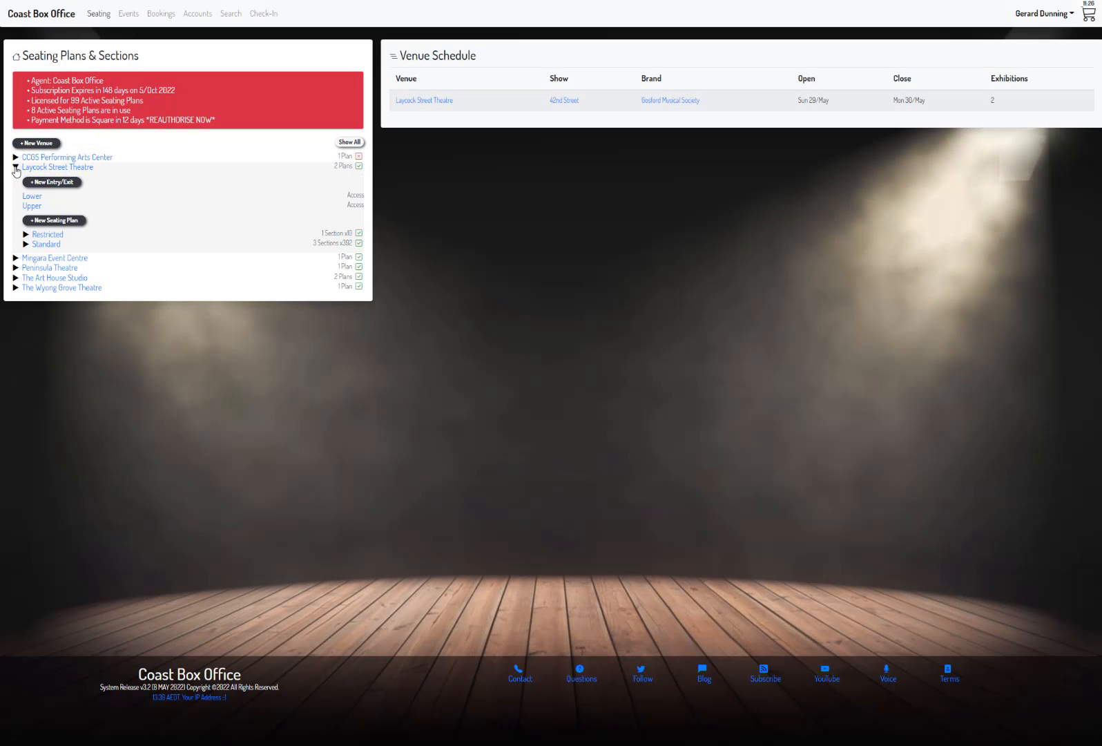
pyautogui.click(36, 235)
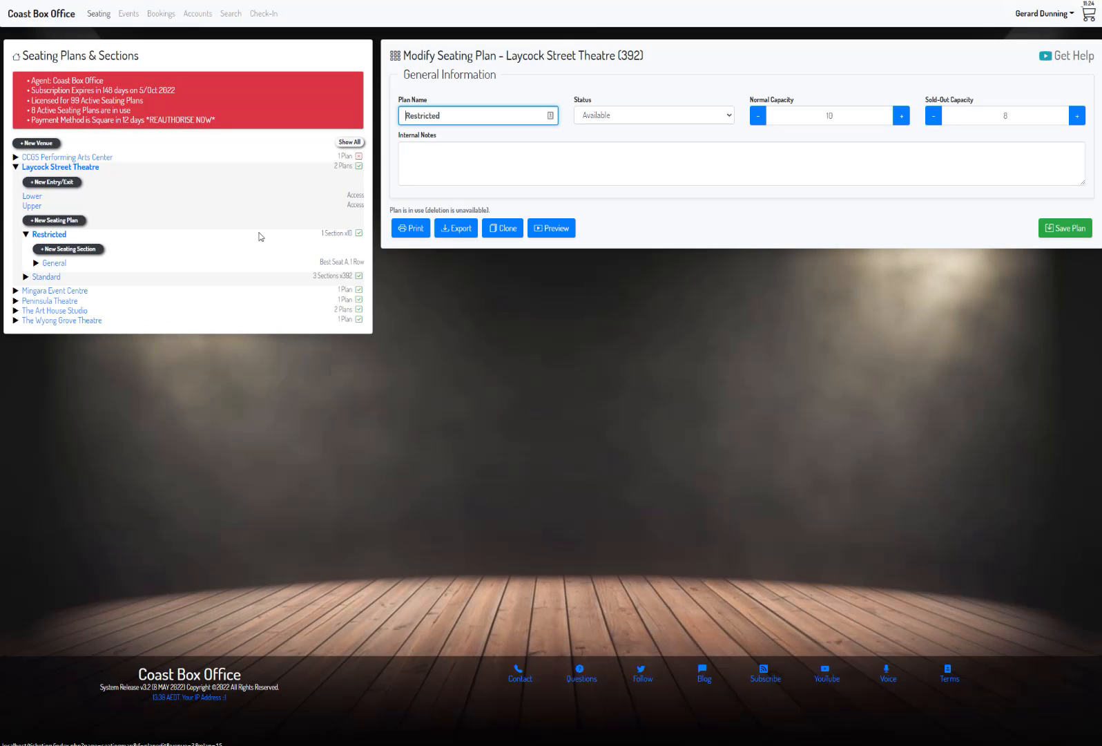
pyautogui.click(842, 114)
pyautogui.moveTo(842, 113); pyautogui.dragTo(806, 115)
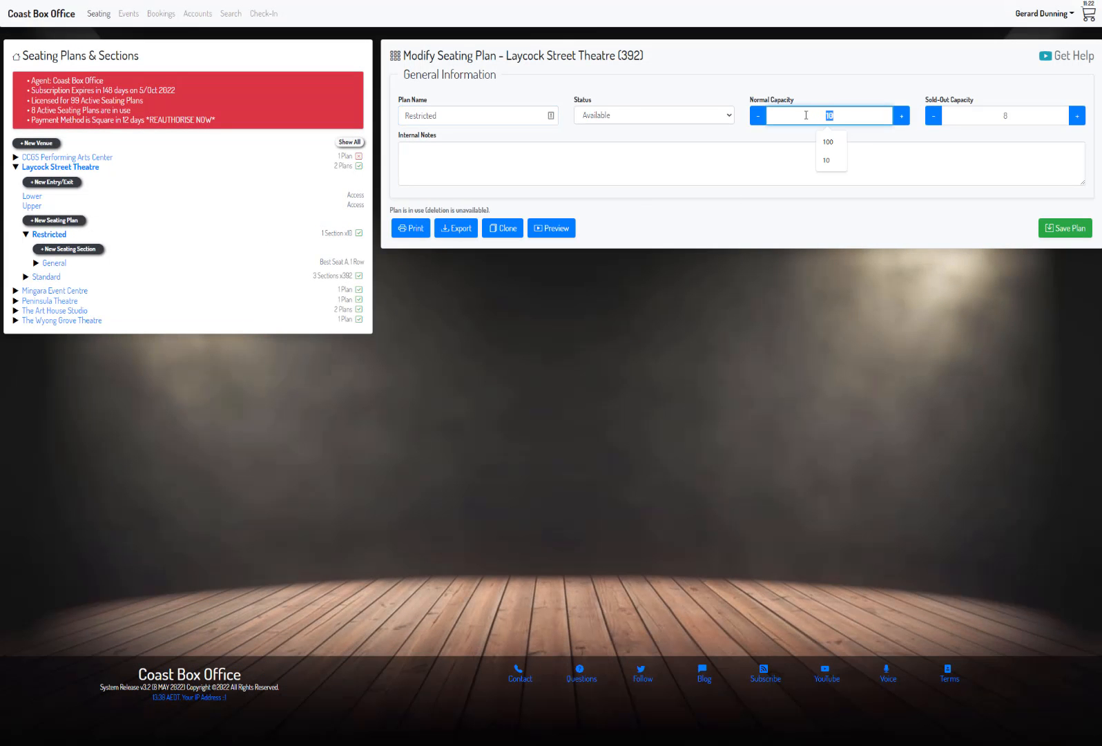
pyautogui.write('20')
pyautogui.click(985, 114)
pyautogui.doubleClick(1013, 114)
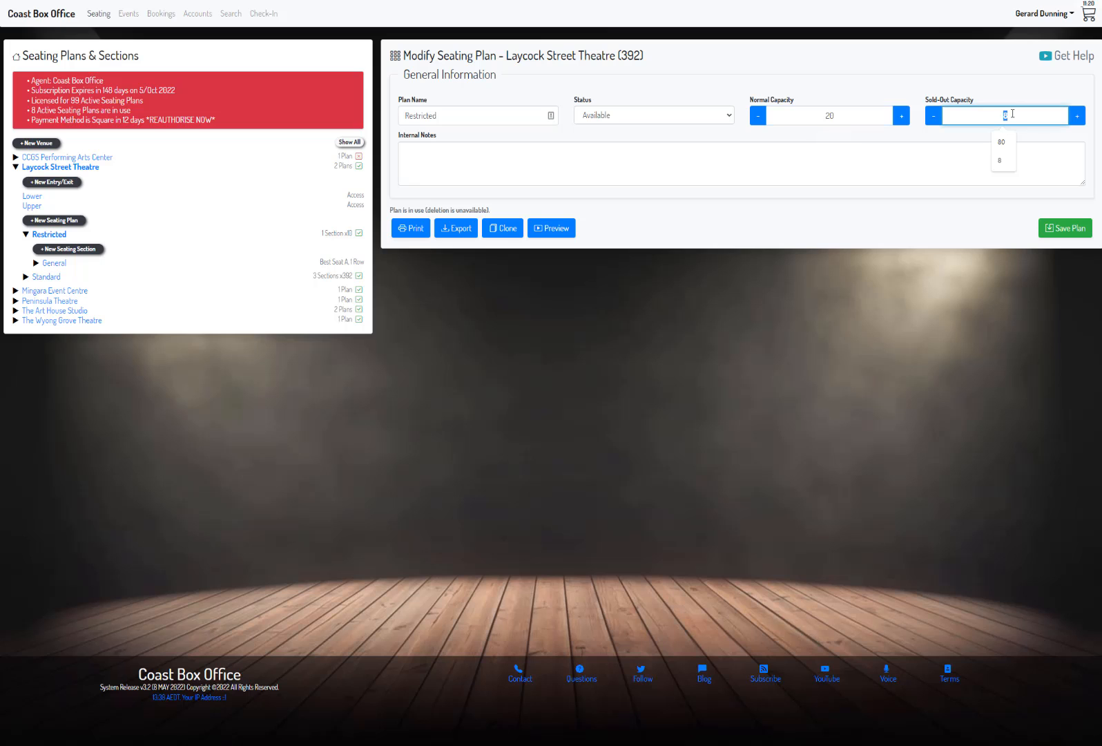
pyautogui.write('18')
pyautogui.click(1076, 229)
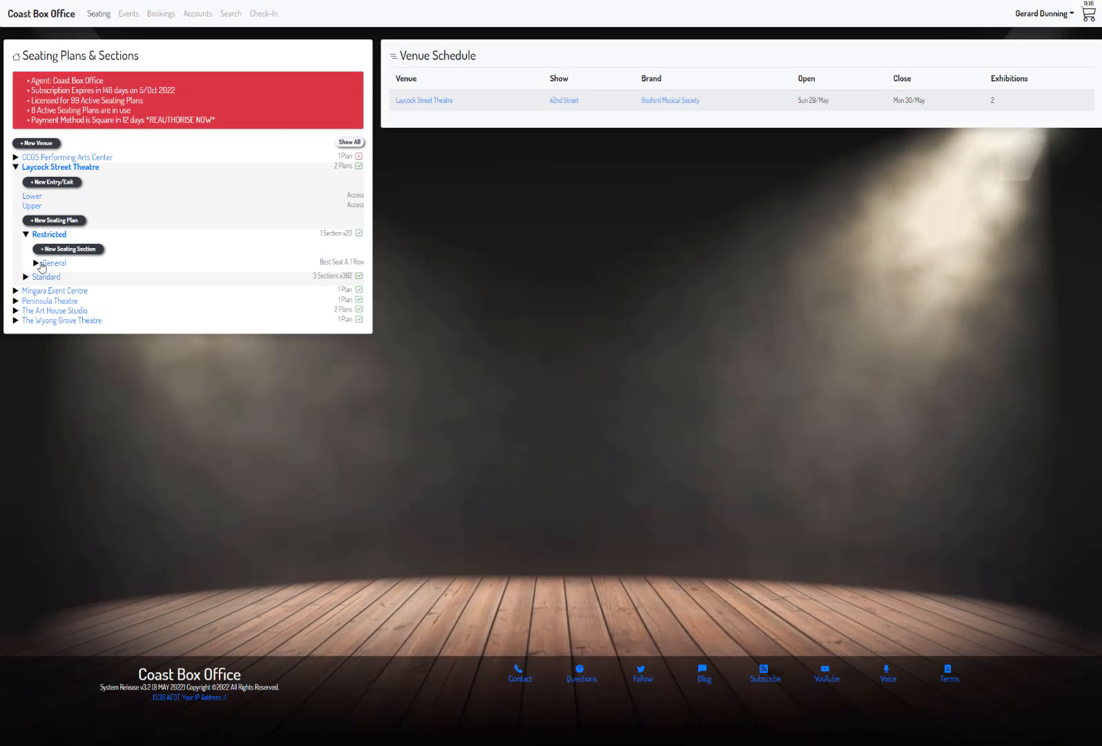
# Step: Set the Seq virtual seating row in the Restricted plan's General section to 20 seats and save the row
pyautogui.click(37, 264)
pyautogui.click(63, 292)
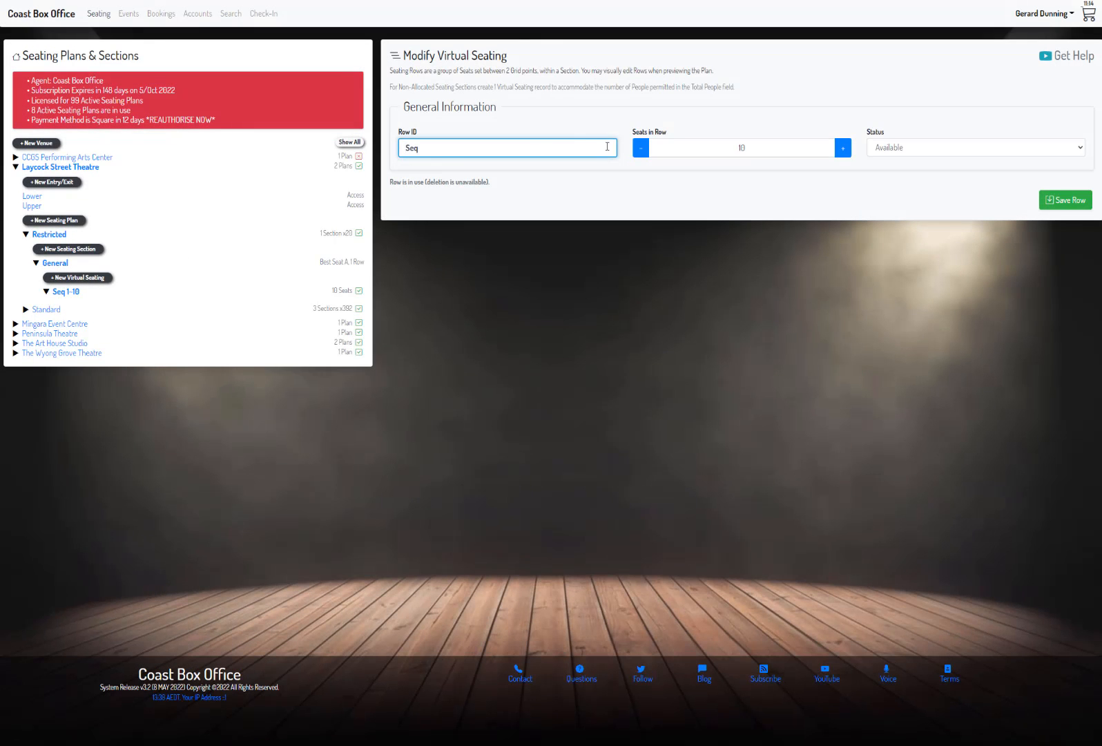
pyautogui.click(723, 152)
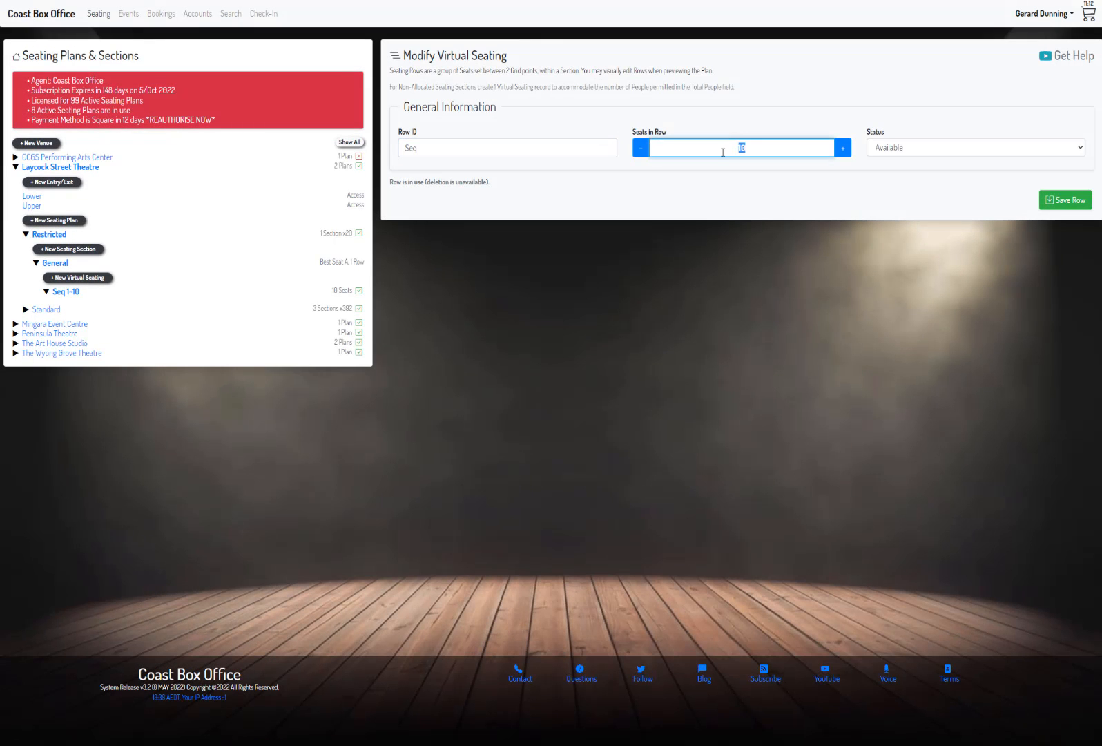
pyautogui.write('20')
pyautogui.click(1076, 199)
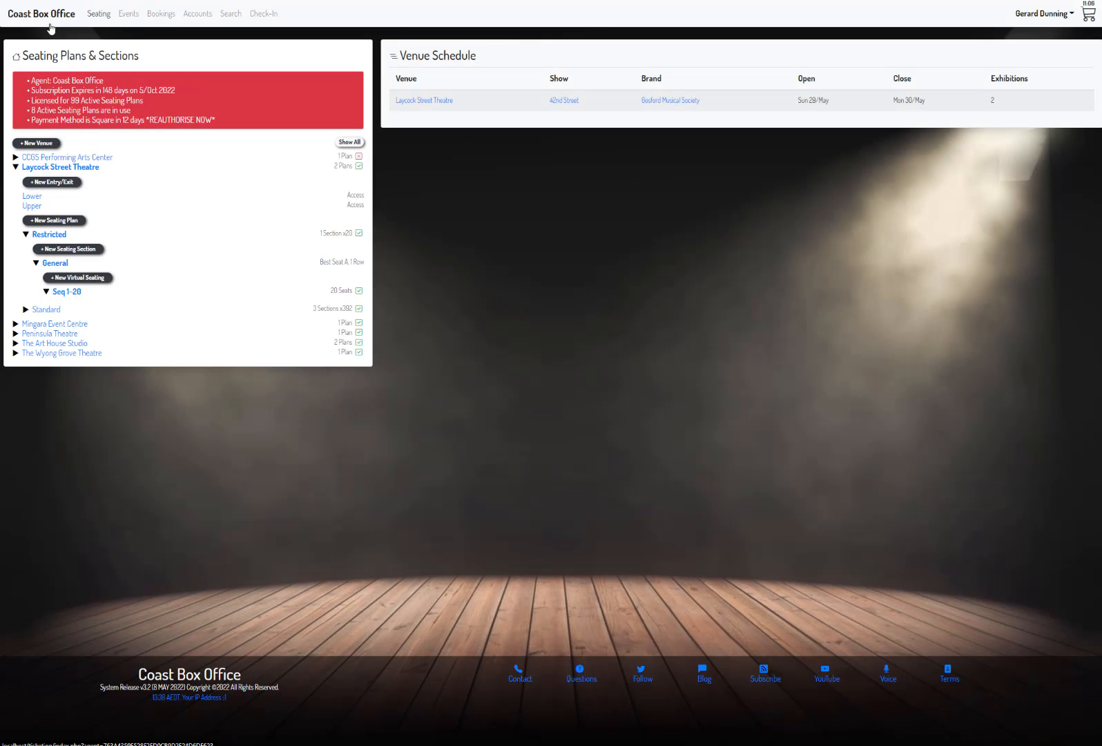
# Step: Check the updated ticket capacity of the Monday, 30 May show on the 42nd Street booking page
pyautogui.click(51, 25)
pyautogui.click(286, 326)
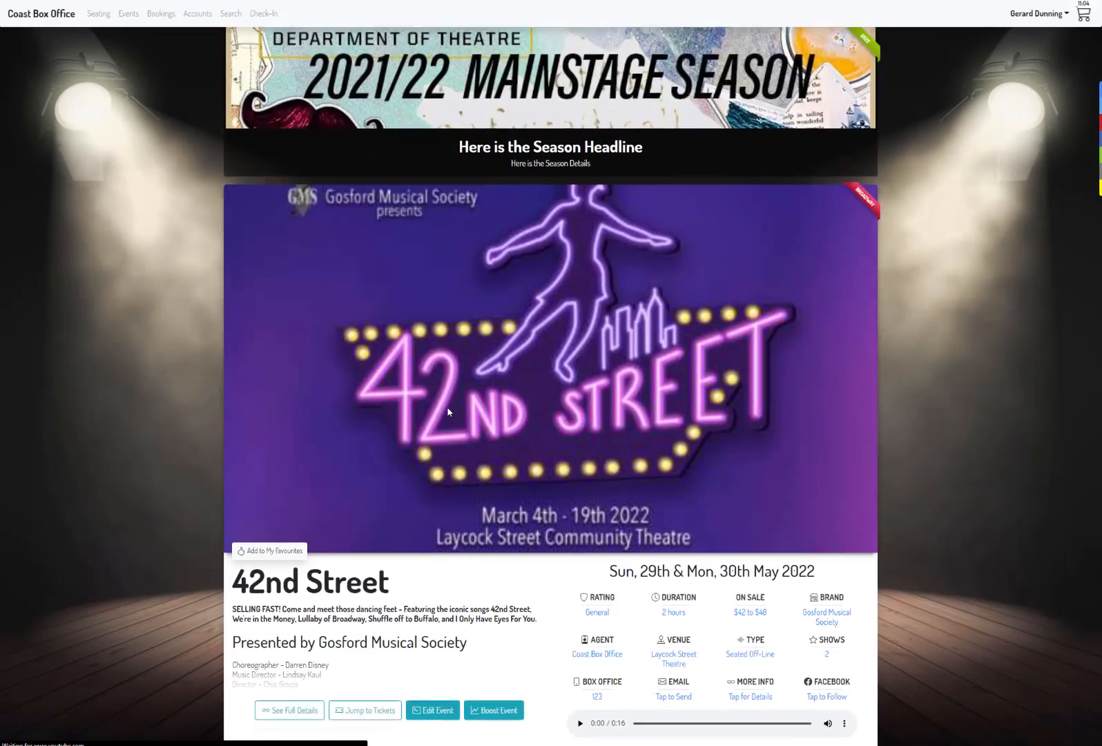
pyautogui.scroll(-10, 447, 412)
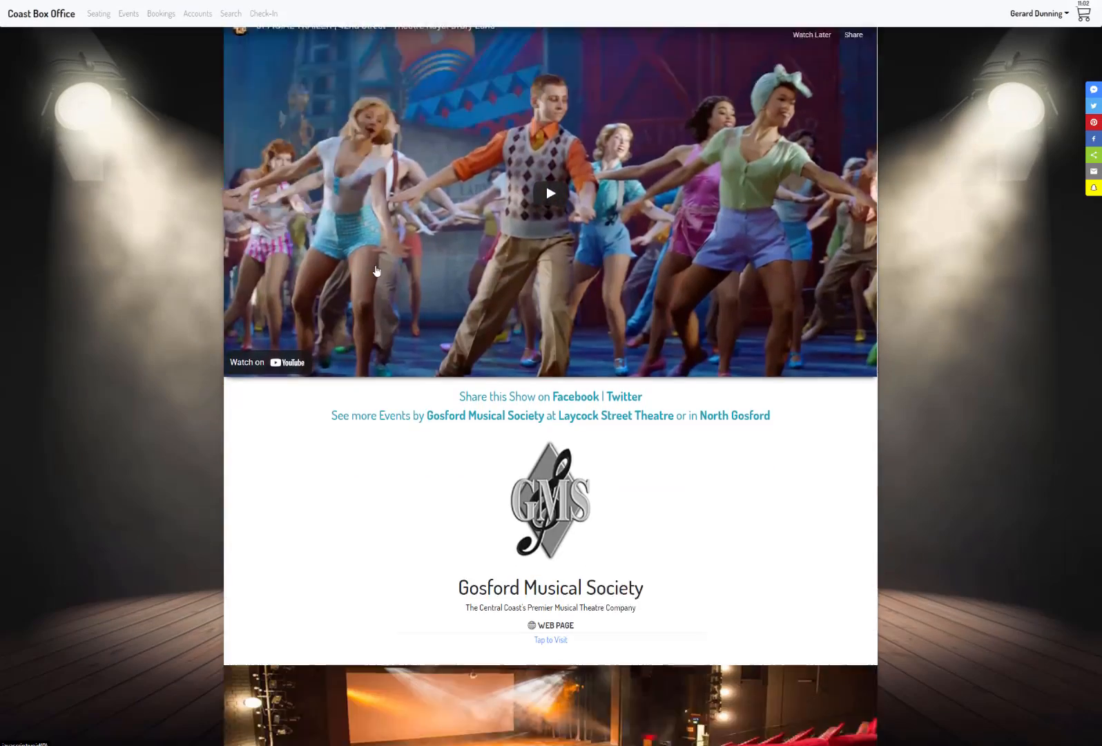
pyautogui.scroll(-6, 377, 271)
pyautogui.click(444, 526)
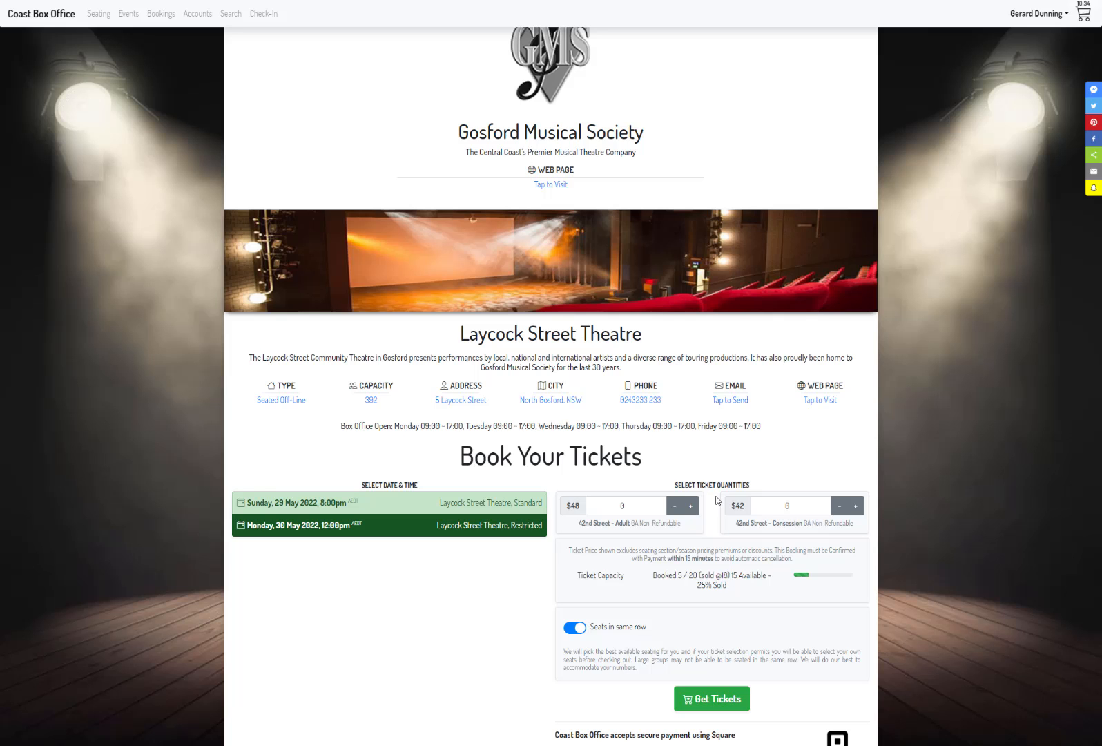
# Step: Open the Seq virtual seating row in the General section of Laycock Street Theatre's Restricted seating plan
pyautogui.scroll(10, 716, 477)
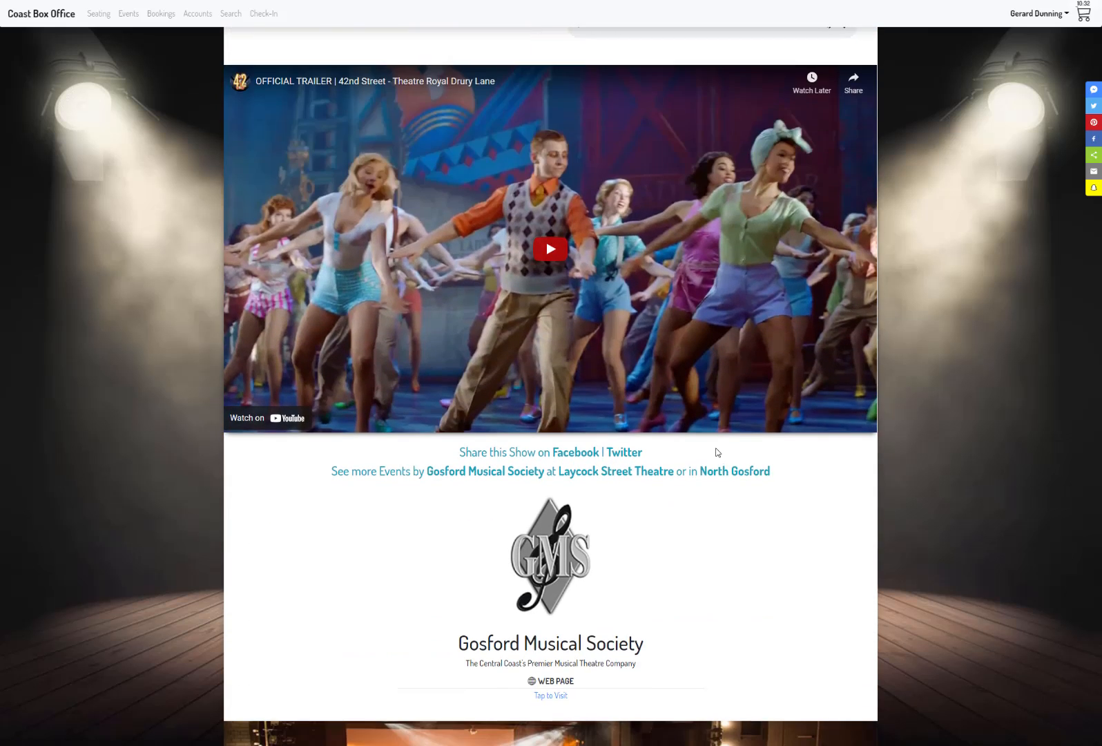
pyautogui.scroll(-10, 715, 453)
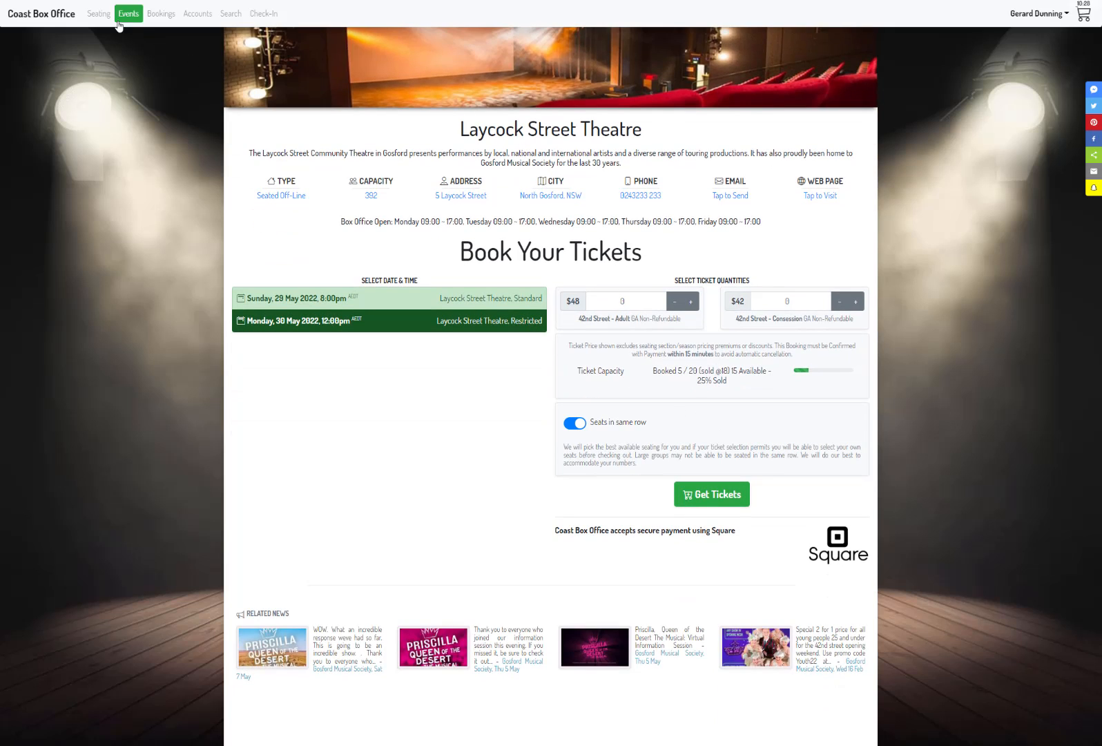
pyautogui.click(99, 14)
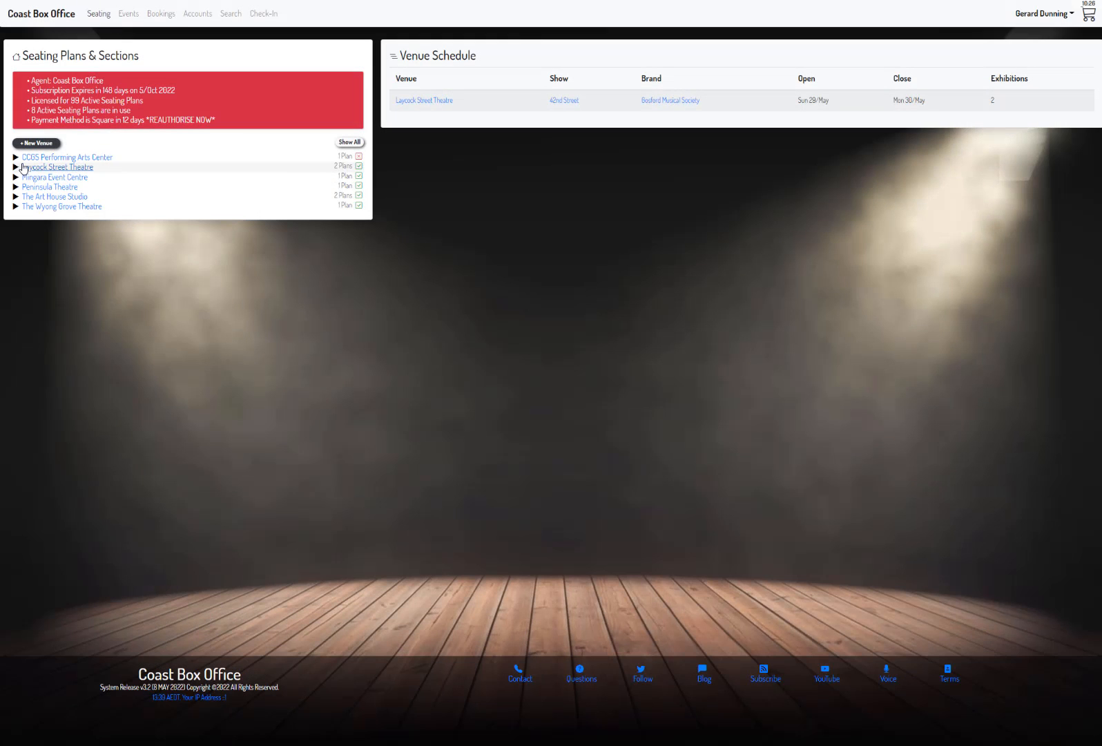
pyautogui.click(15, 168)
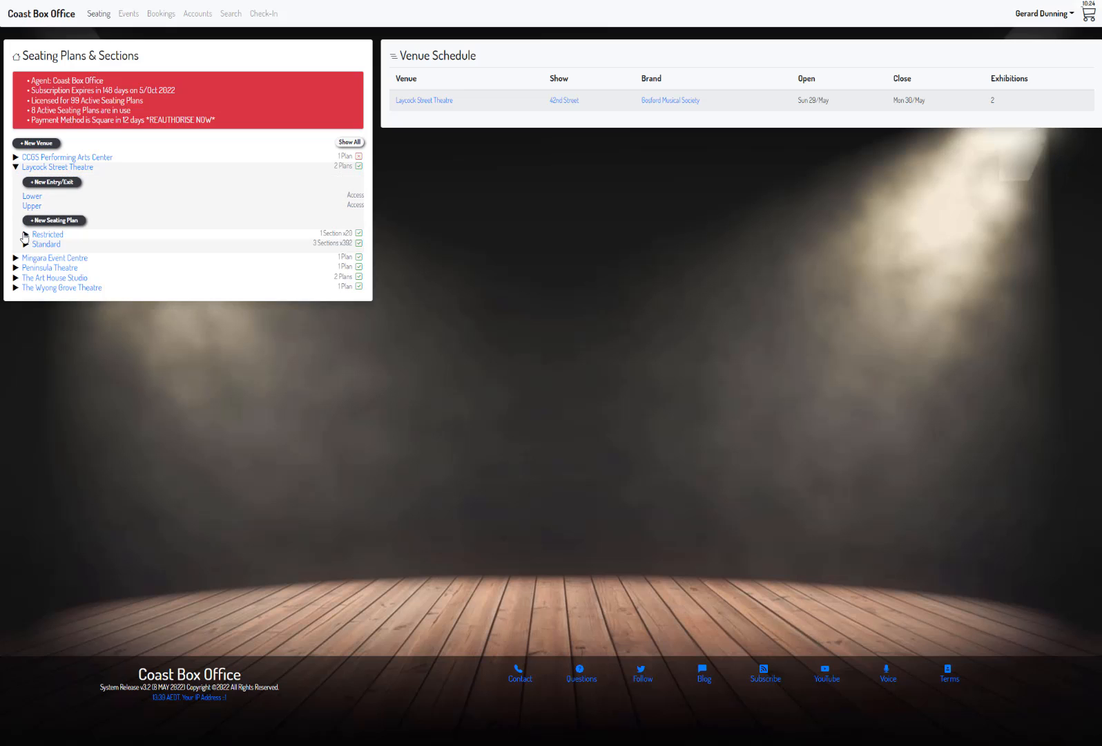
pyautogui.click(25, 235)
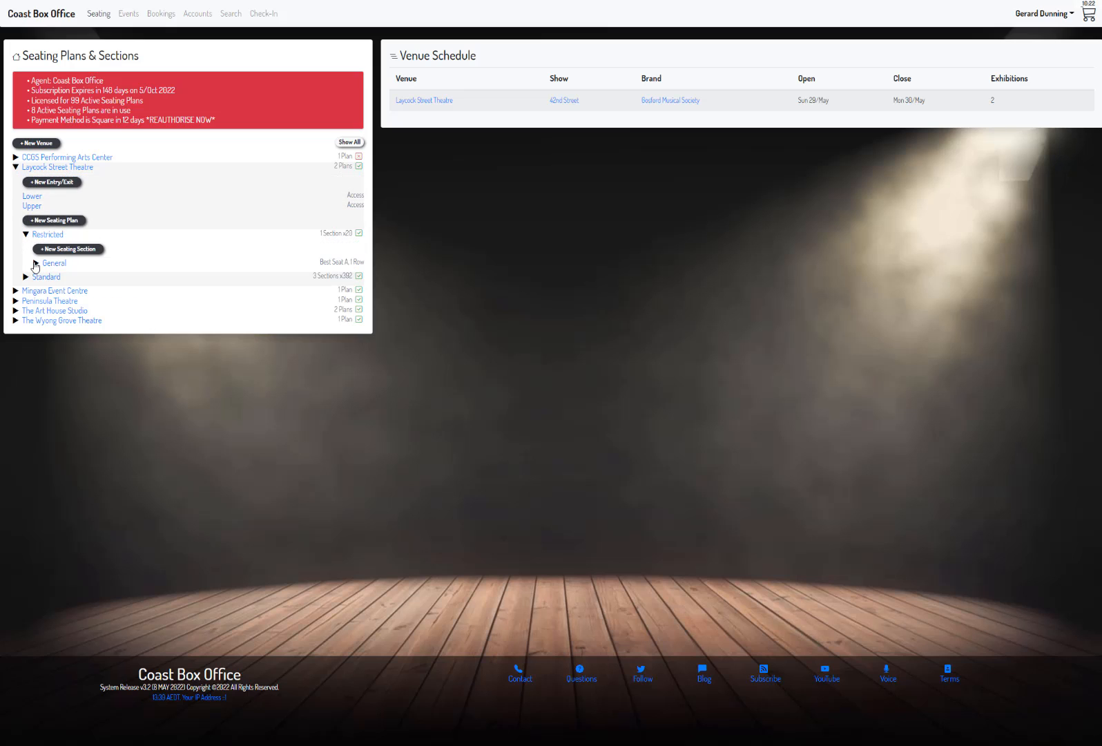
pyautogui.click(36, 263)
pyautogui.click(59, 291)
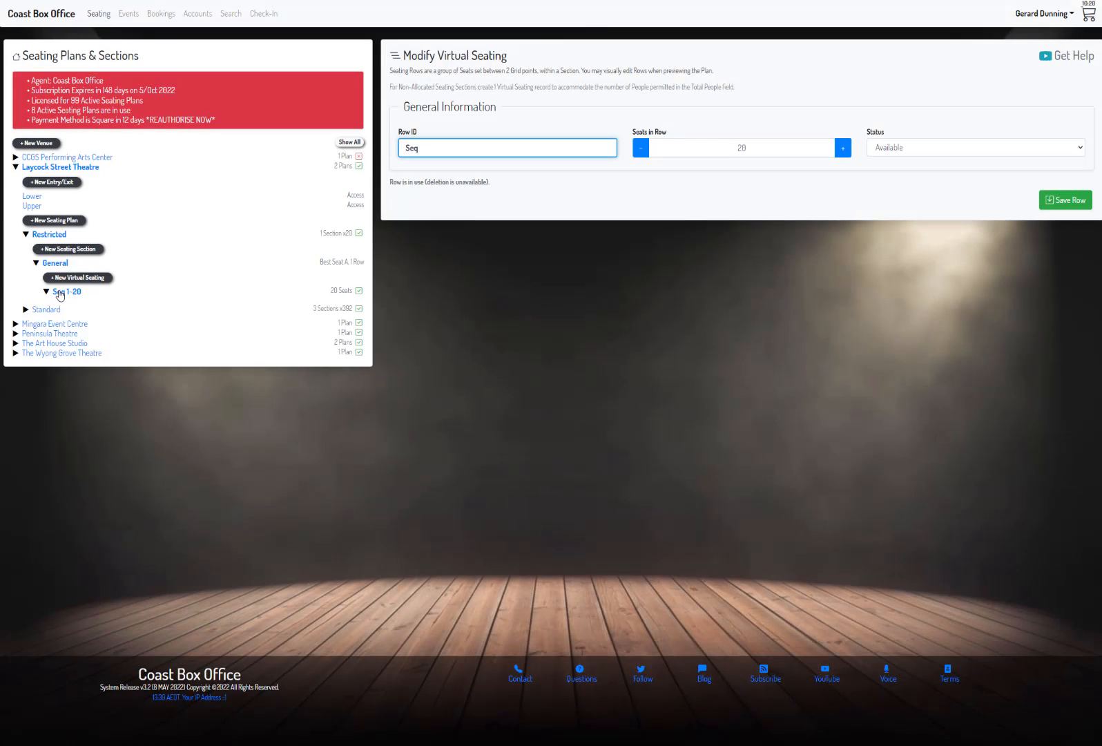